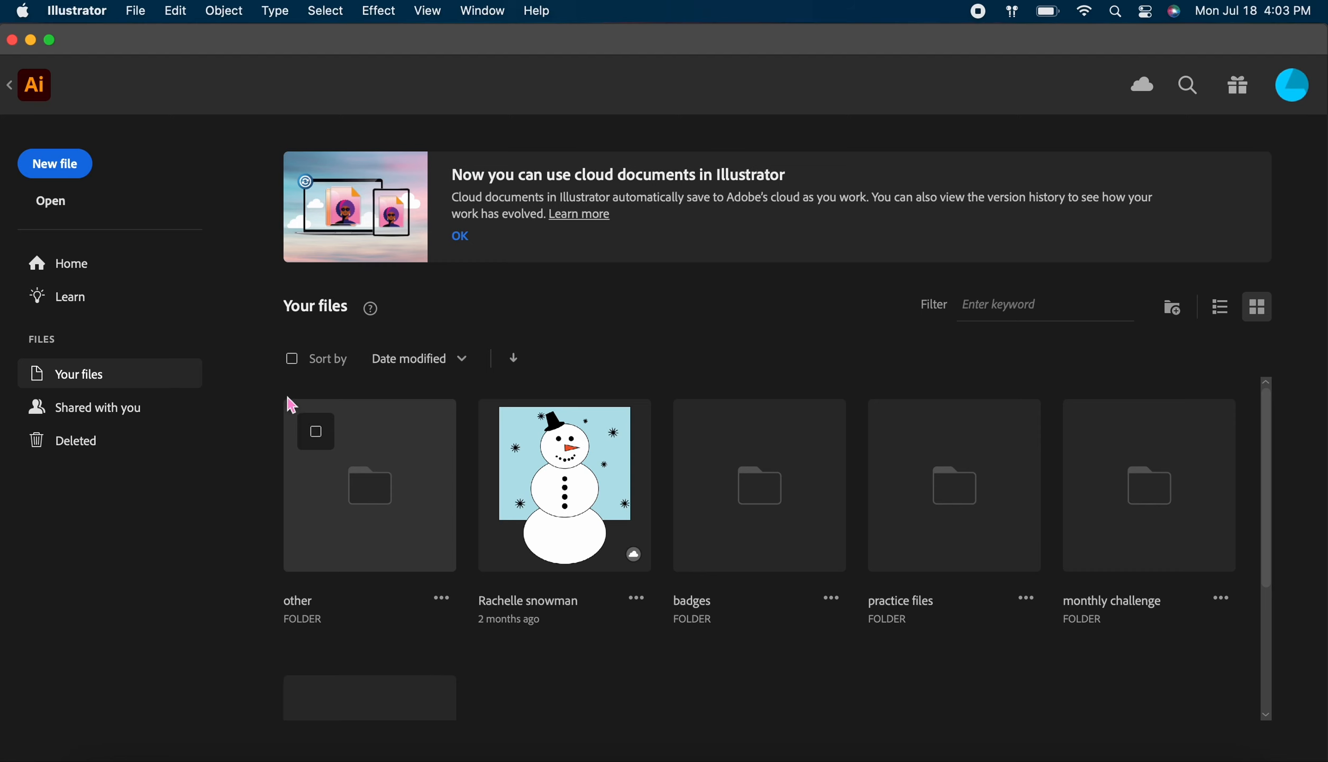
Open the file New pen tutorial.ai from the Illustrator-Day-4 folder in Downloads.
left_click(58, 206)
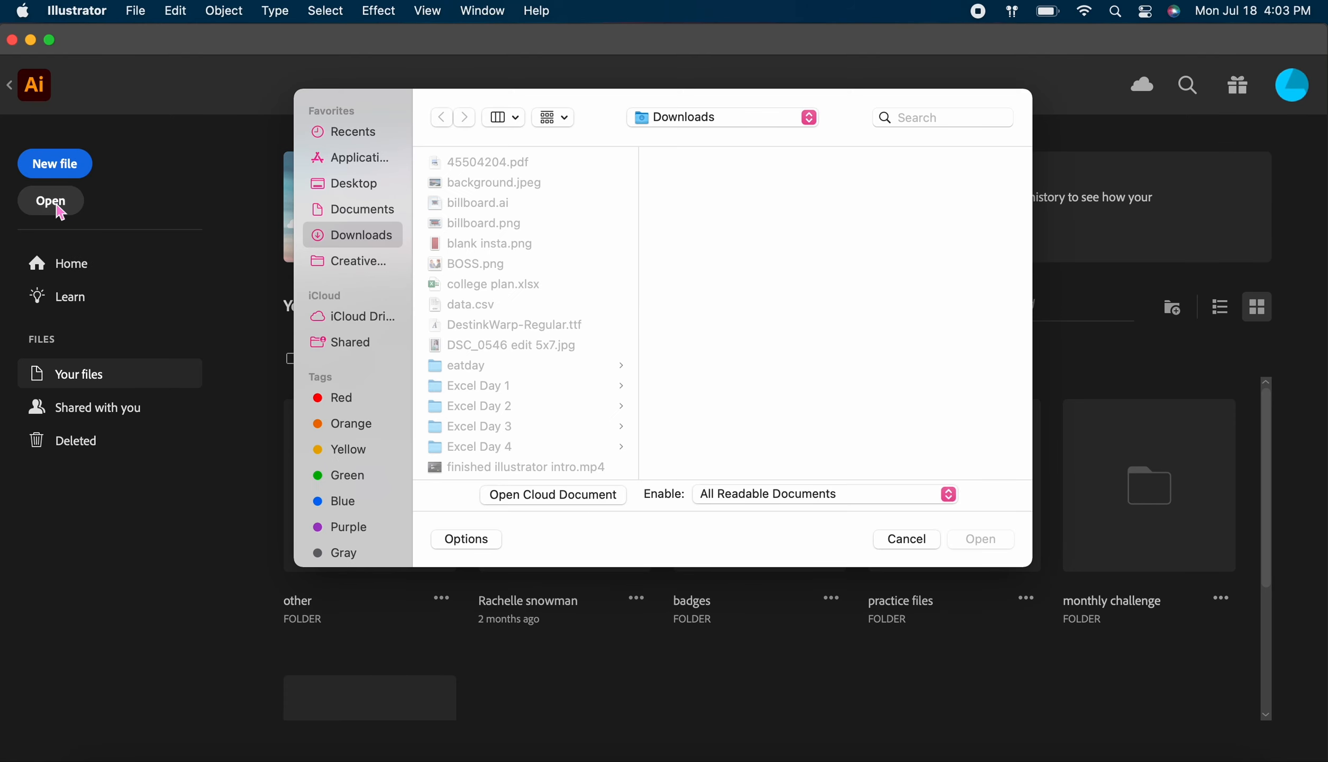
scroll(549, 394, "down", 15)
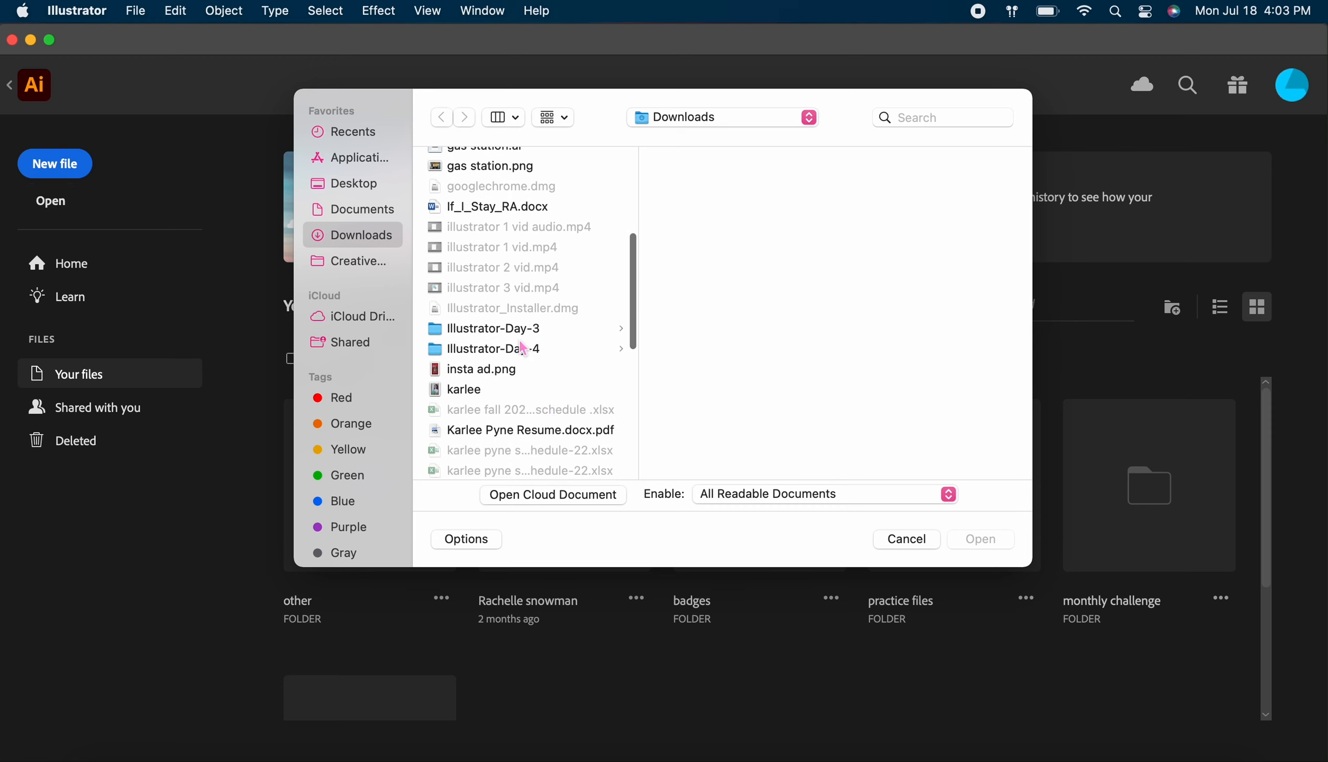
left_click(525, 349)
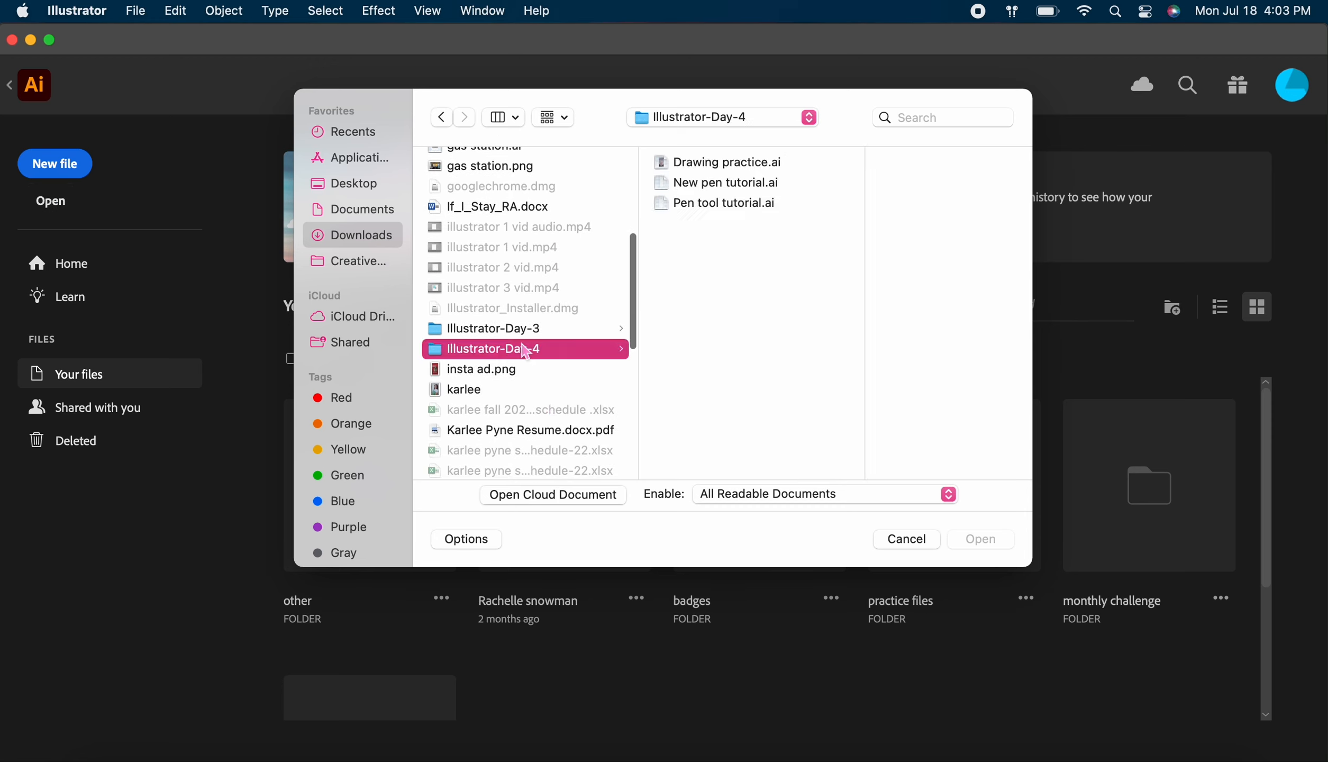
left_click(724, 182)
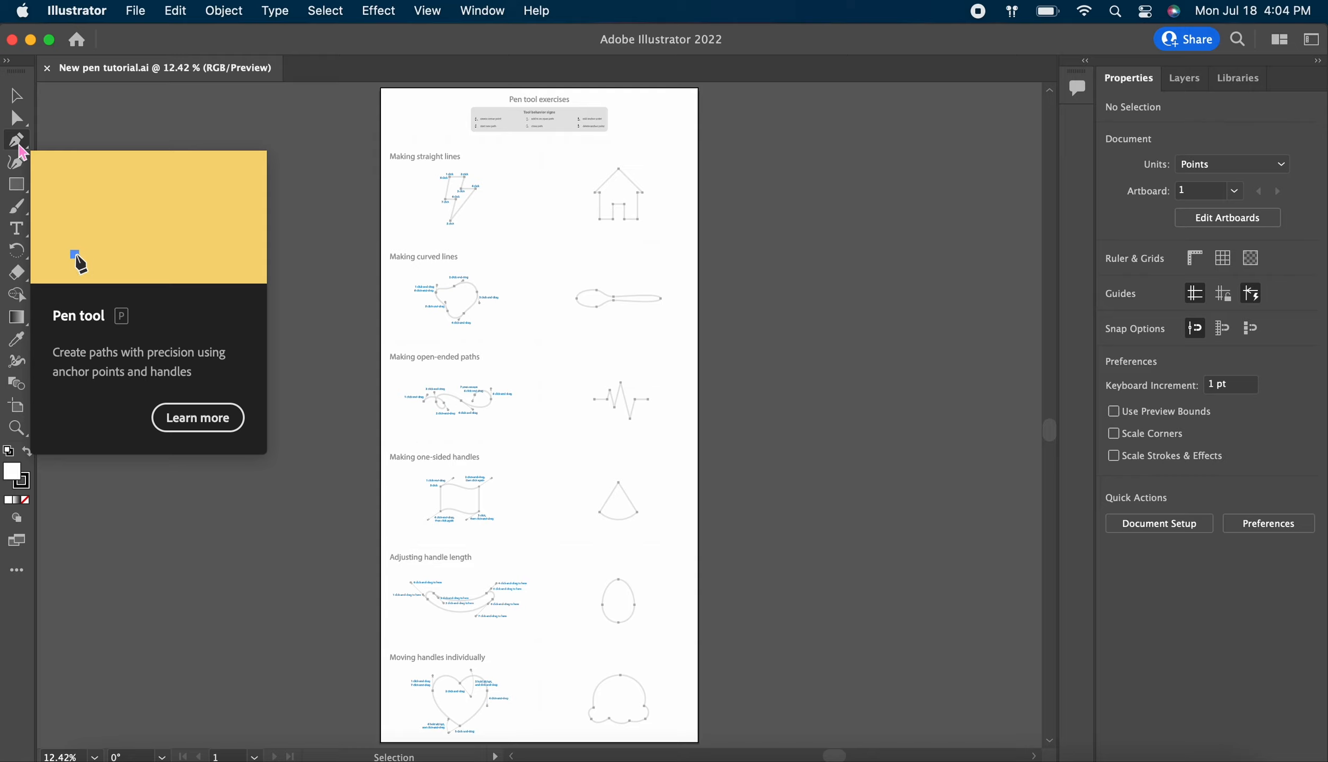
Trace the lightning bolt under "Making straight lines" with the Pen tool, placing corner points in numbered order and closing the path.
key("p")
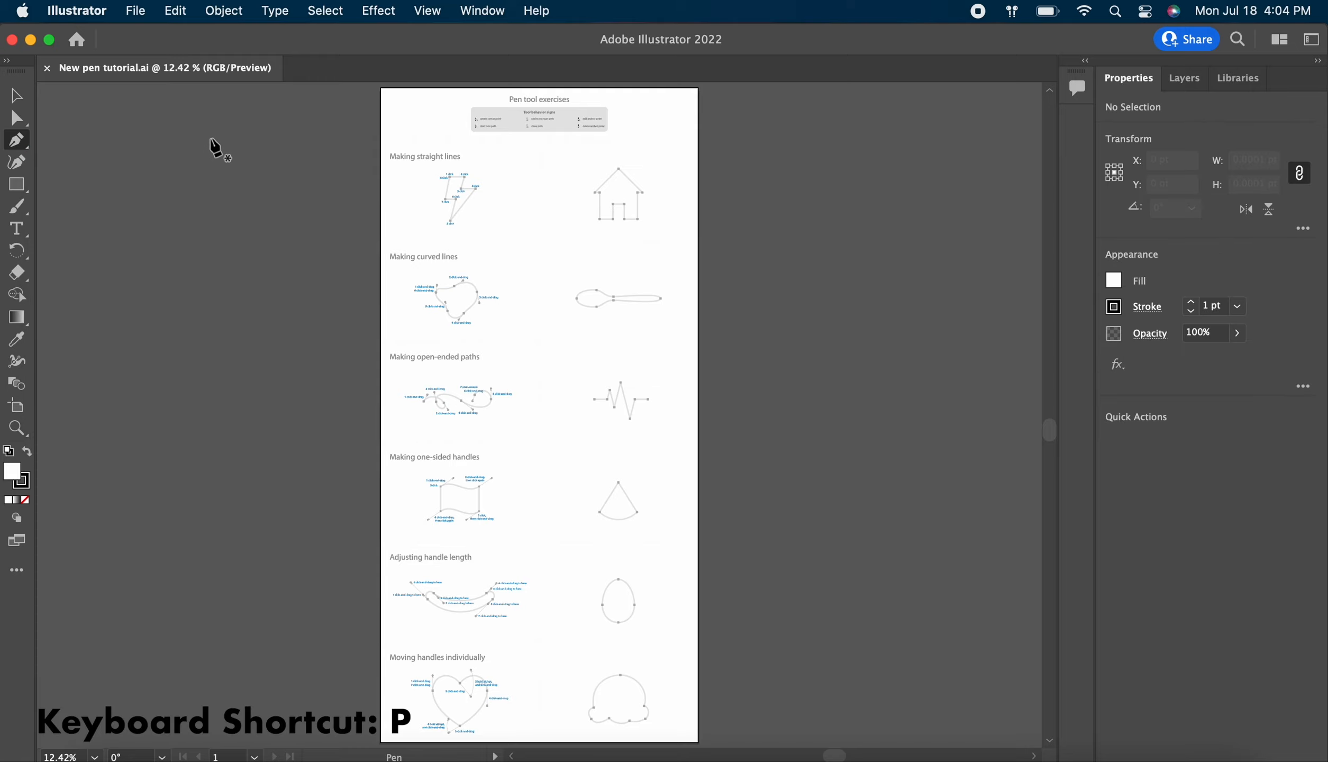
key("z")
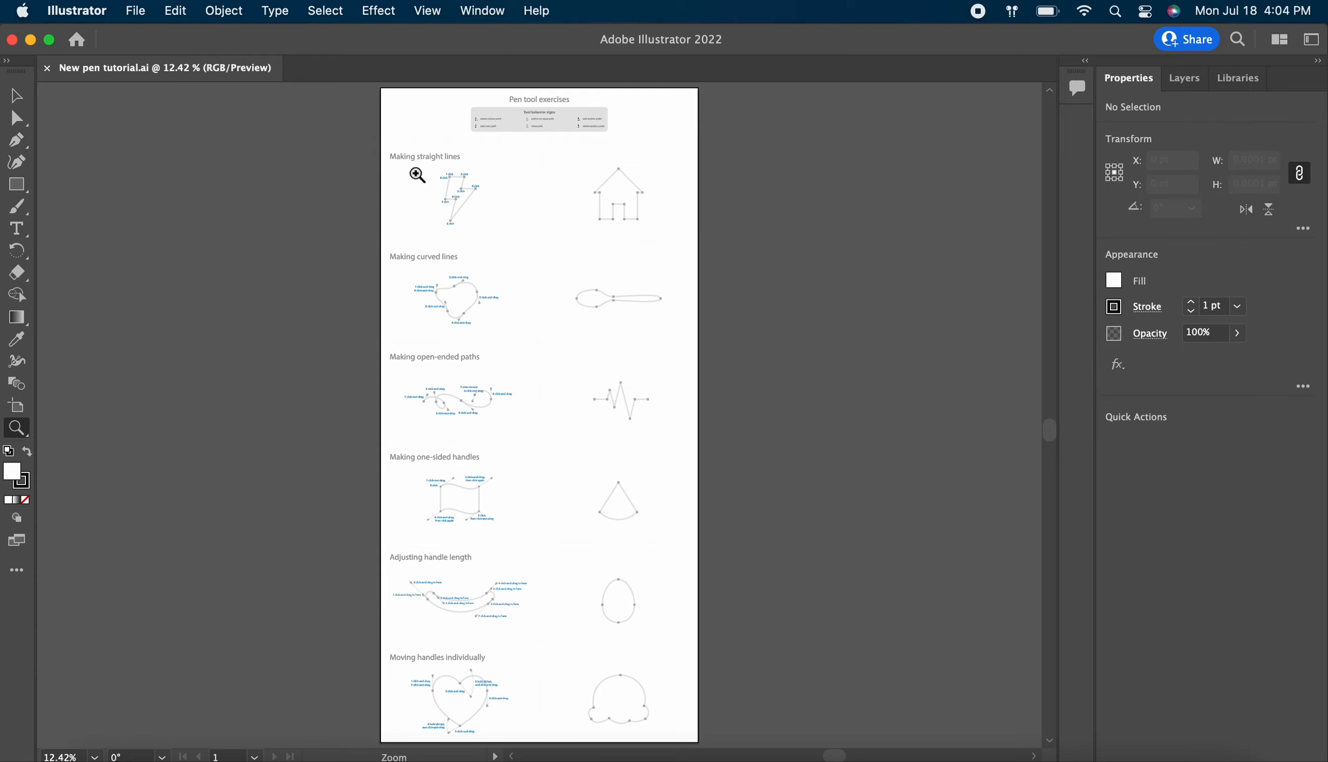
left_click_drag(415, 172, 456, 187)
scroll(455, 187, "down", 3)
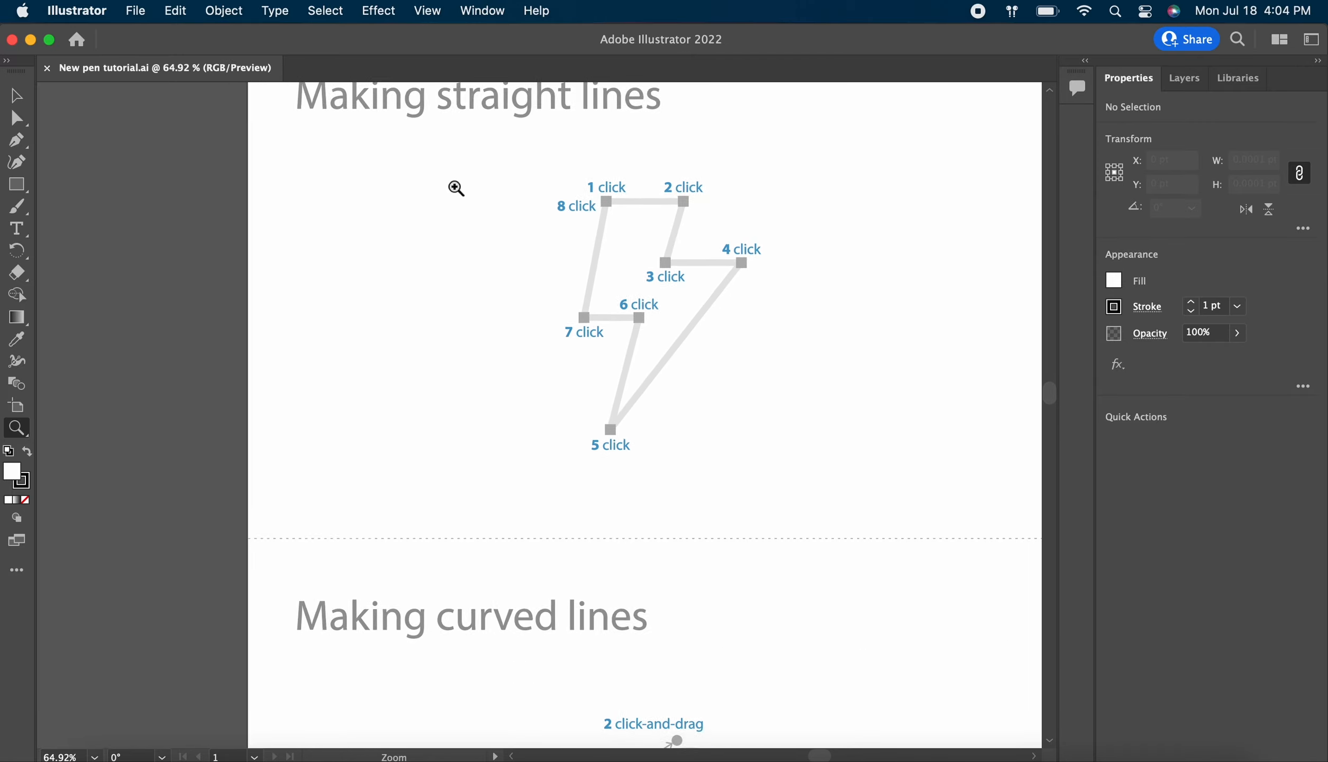
key("space")
left_click_drag(613, 210, 483, 332)
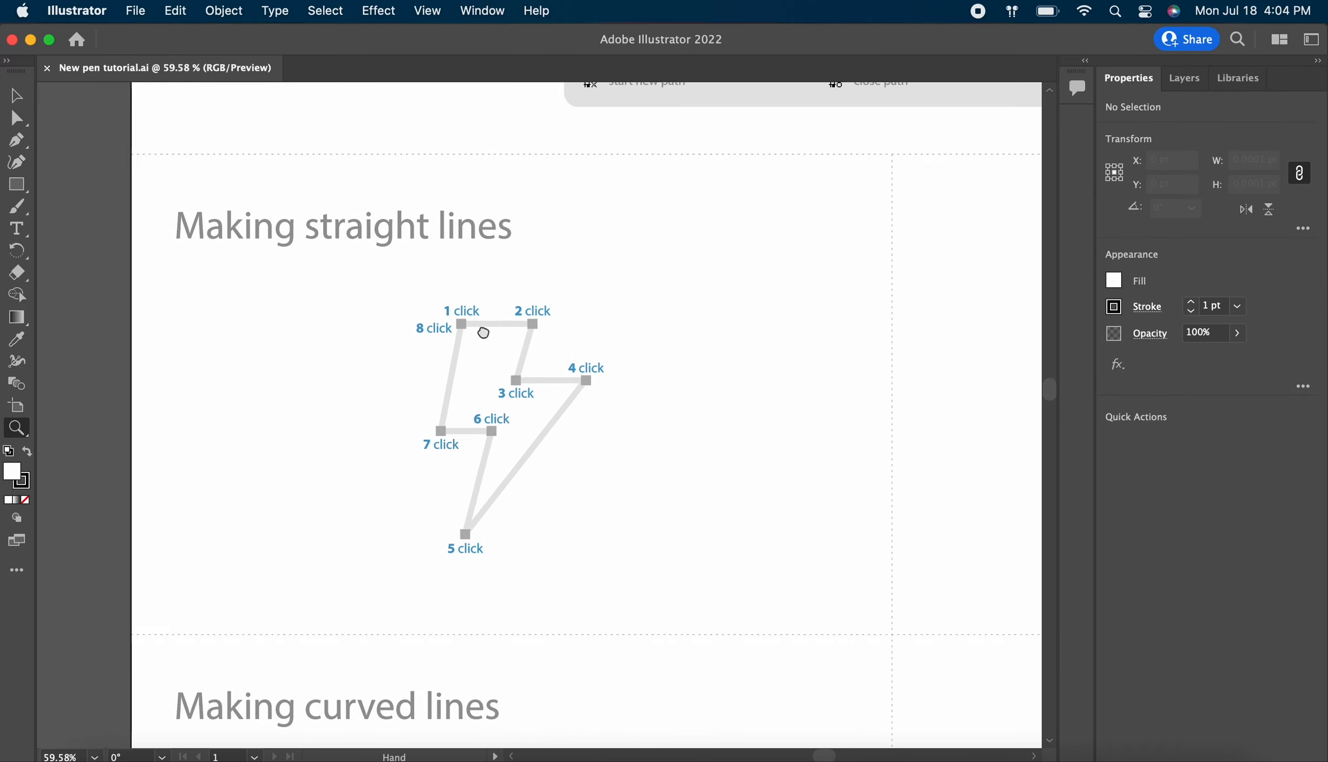
key("p")
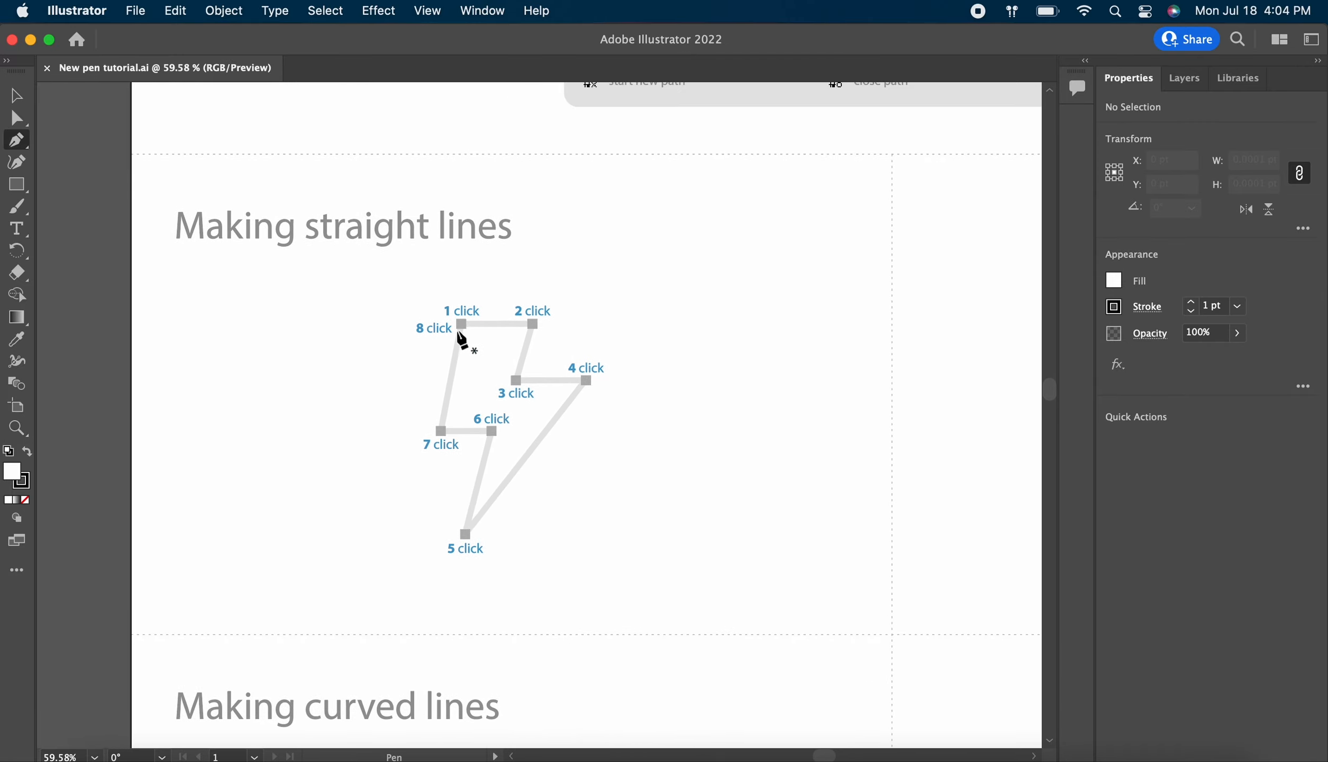
left_click(461, 324)
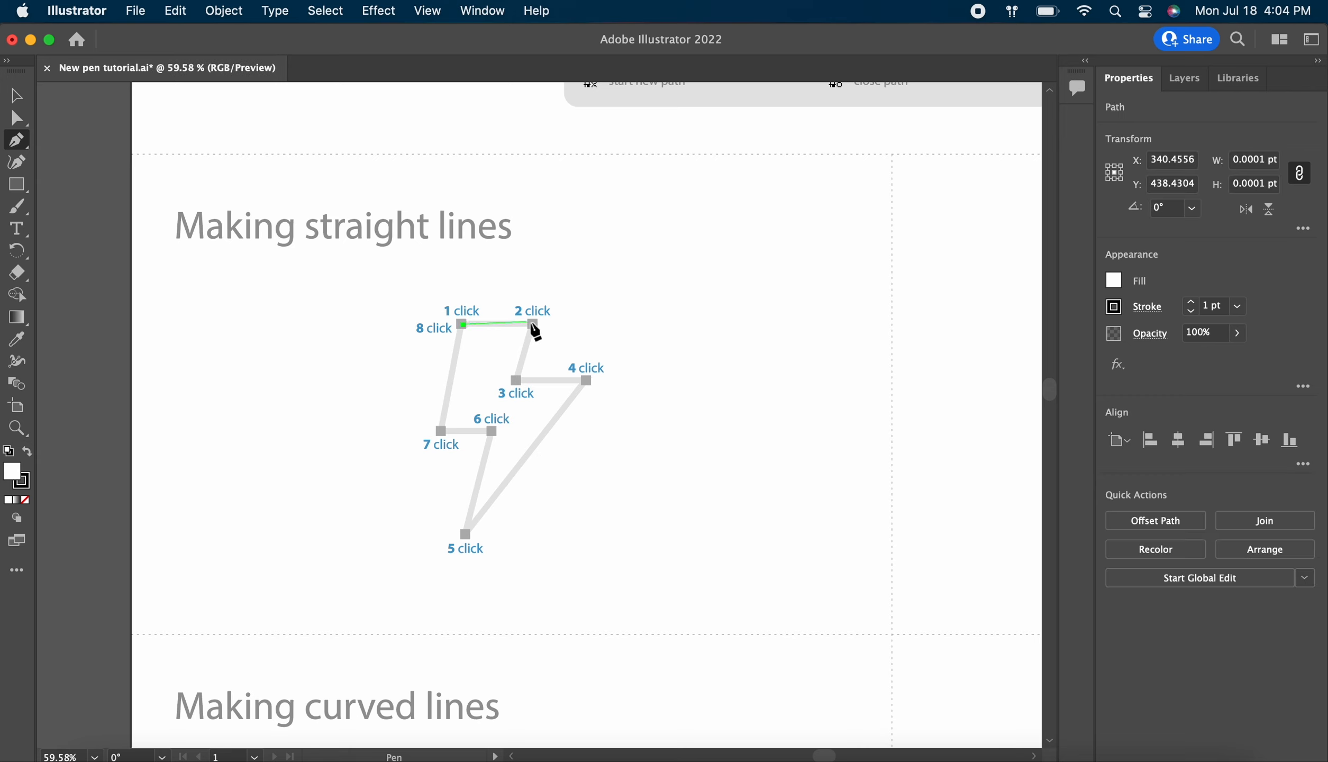
left_click(533, 323)
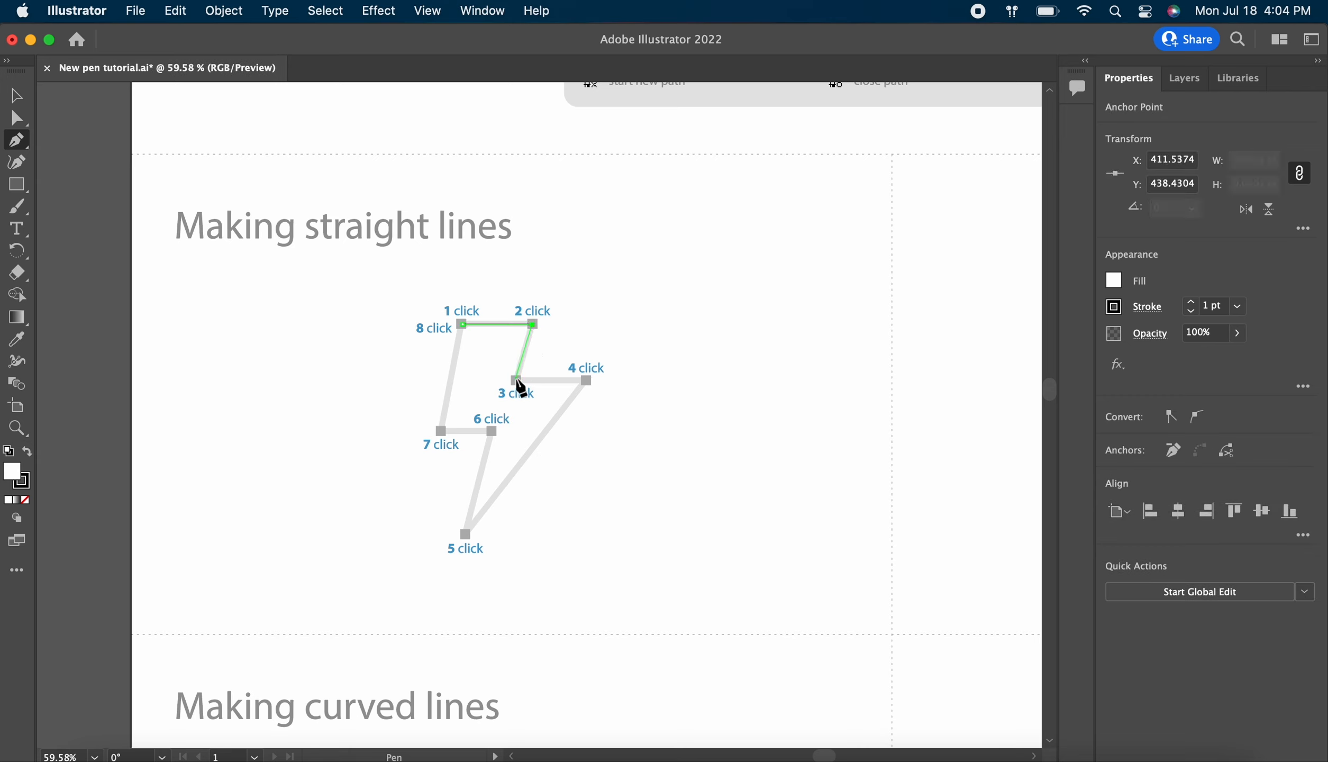
left_click(516, 379)
left_click(587, 380)
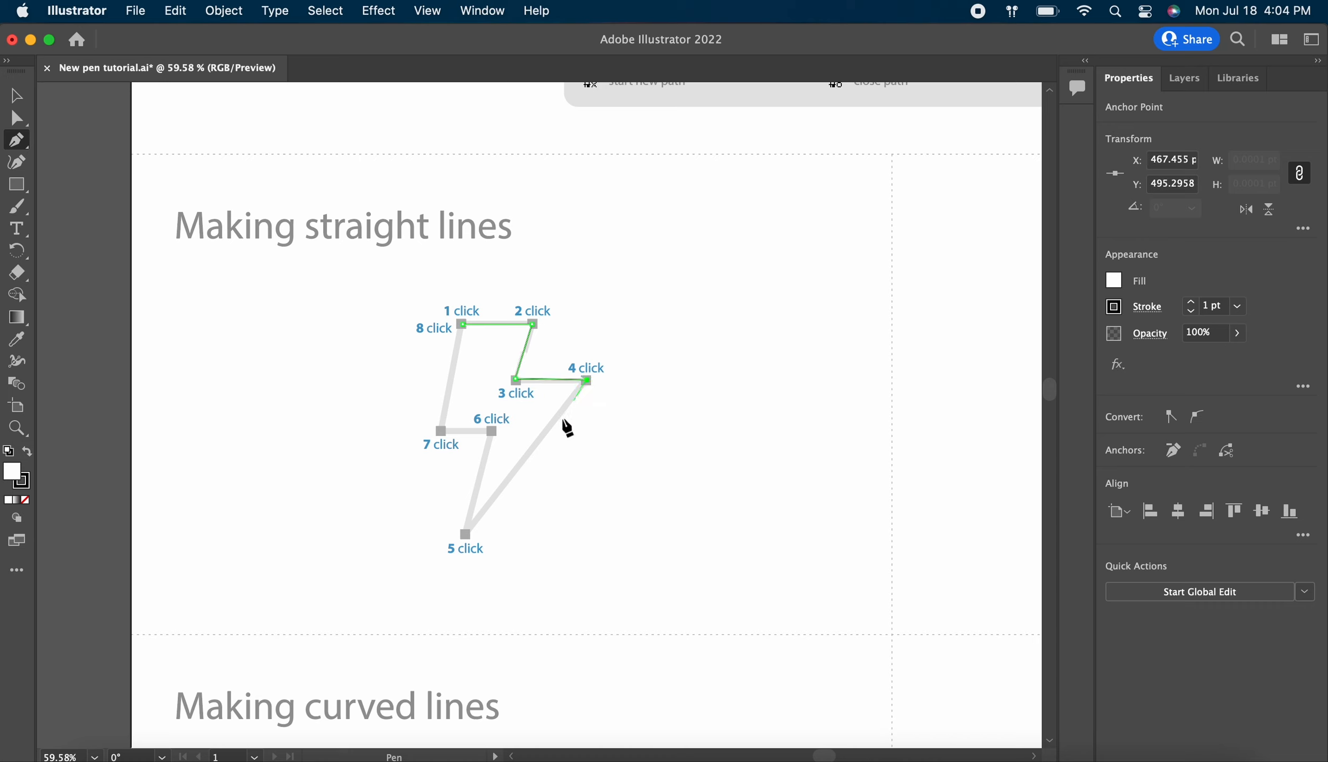
left_click(466, 534)
left_click(491, 434)
left_click(440, 431)
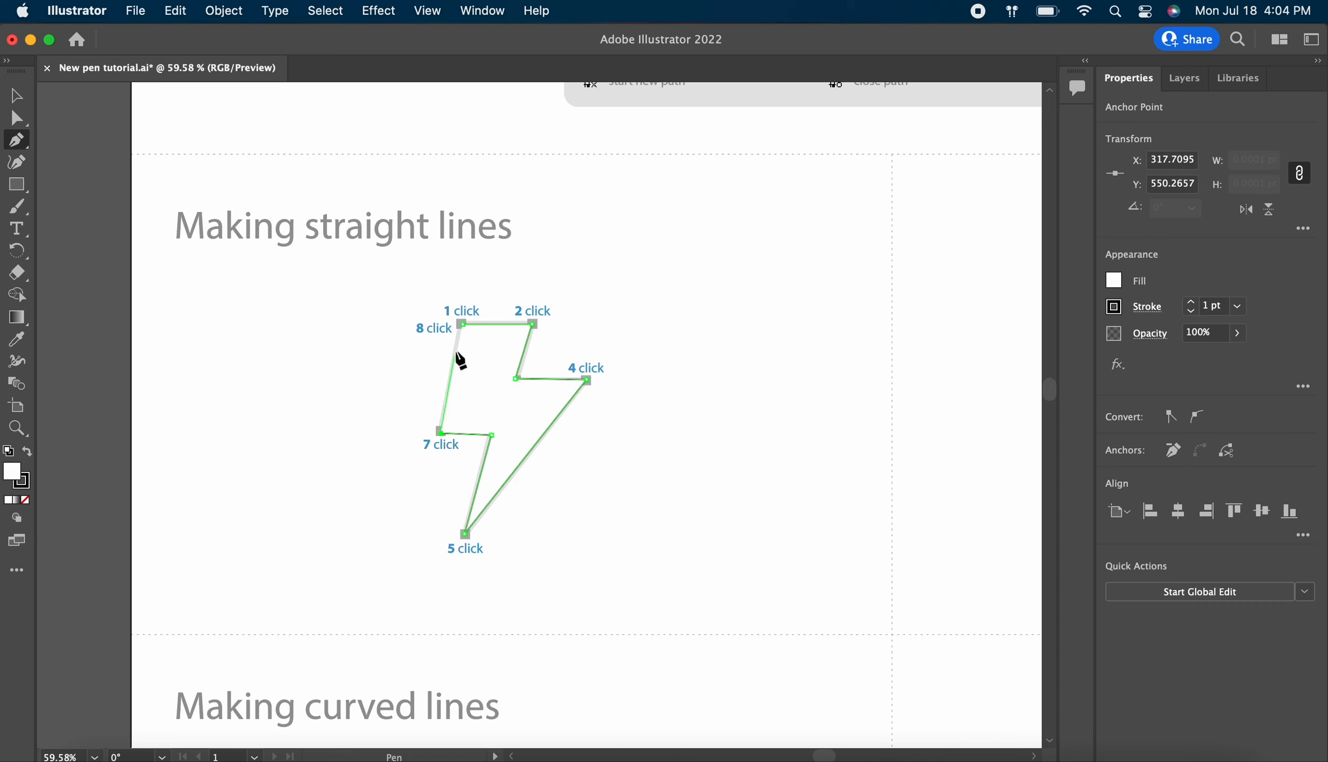
left_click(463, 325)
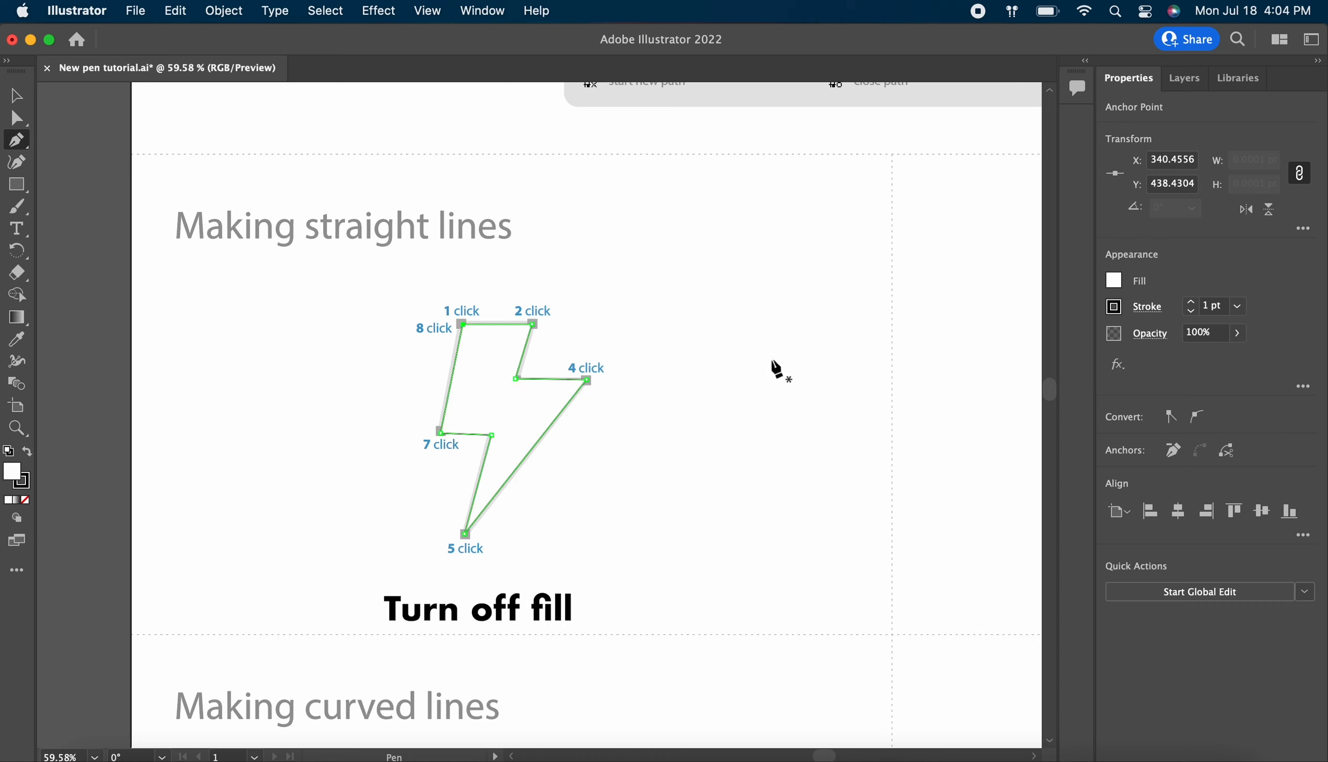
Set the lightning bolt's fill to none and its stroke weight to 4 pt, leaving the path deselected.
left_click(1115, 286)
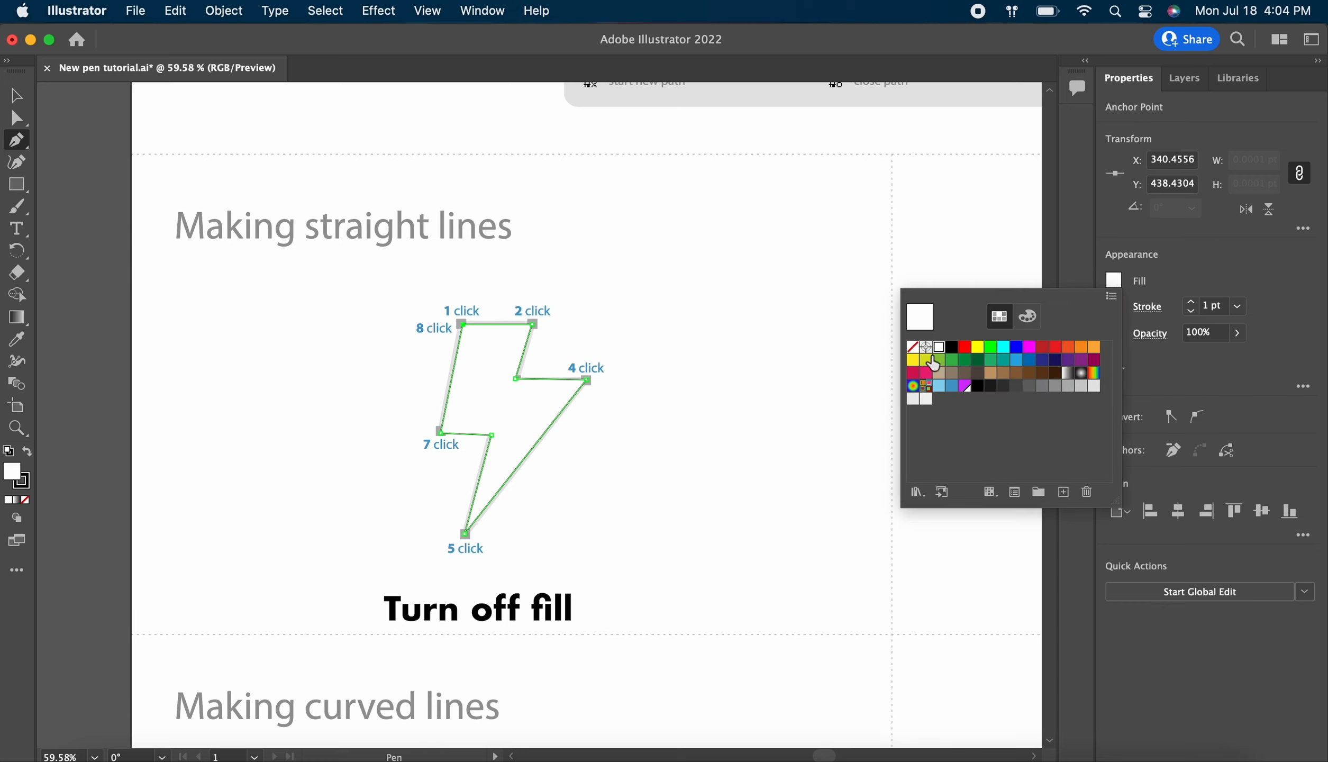
left_click(912, 349)
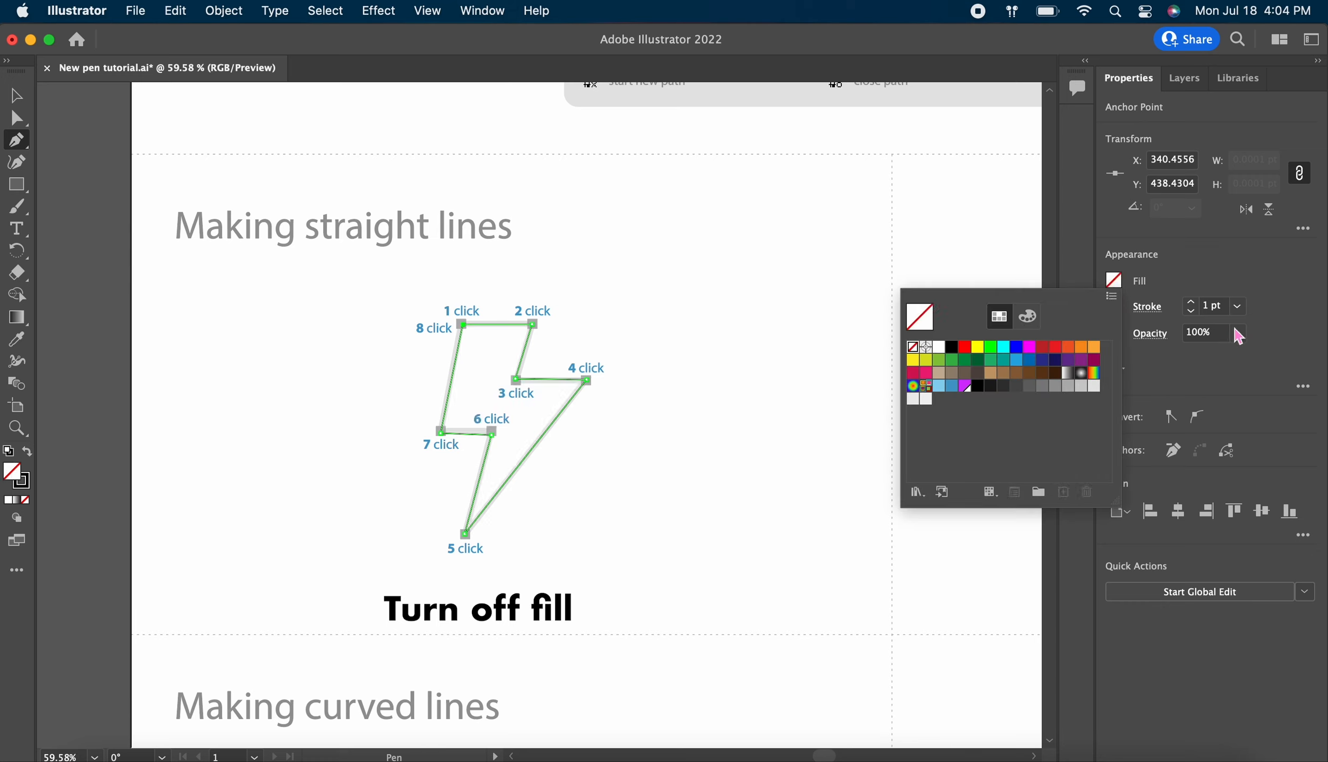
left_click(1193, 303)
left_click(1193, 303)
left_click(1193, 302)
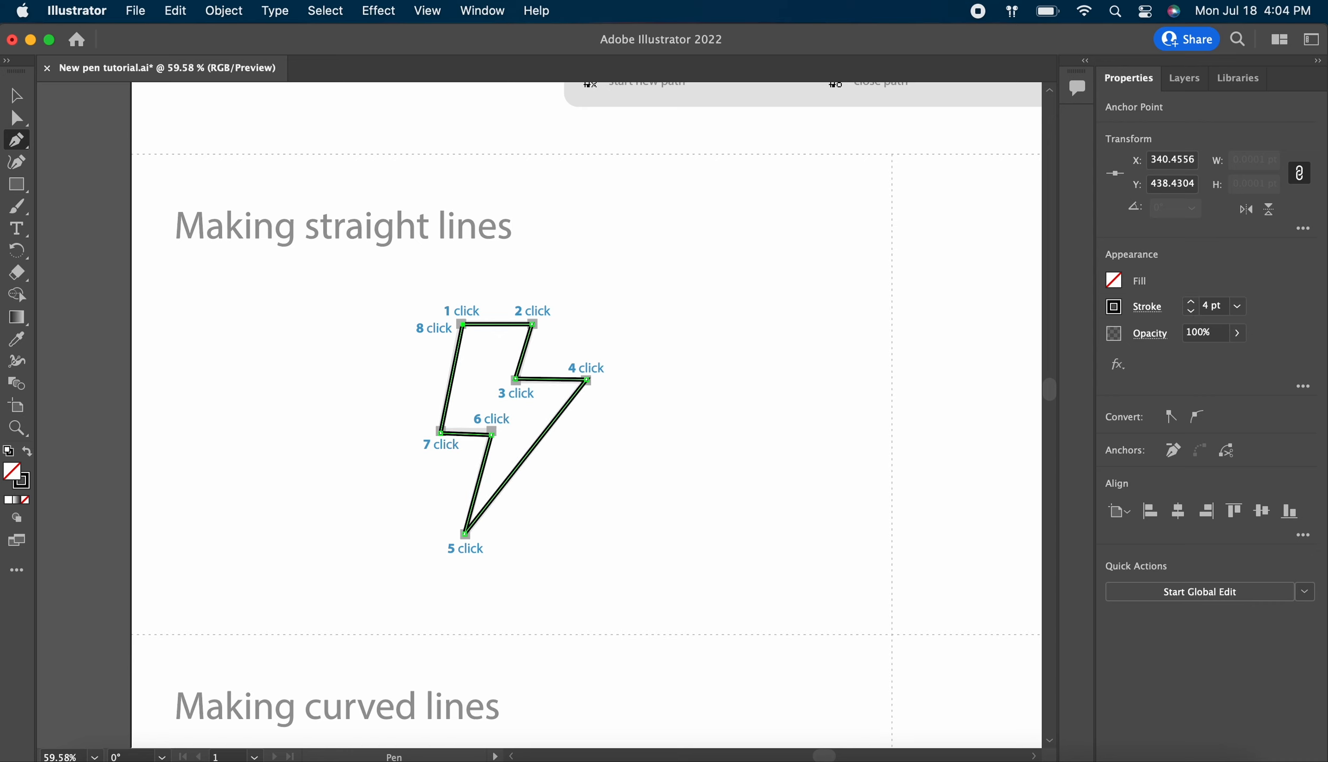
key("v")
left_click(643, 470)
Trace the closed blob under "Making curved lines" with the Pen tool, pulling handles along the guides, and deselect it.
scroll(601, 505, "down", 2)
scroll(597, 503, "down", 6)
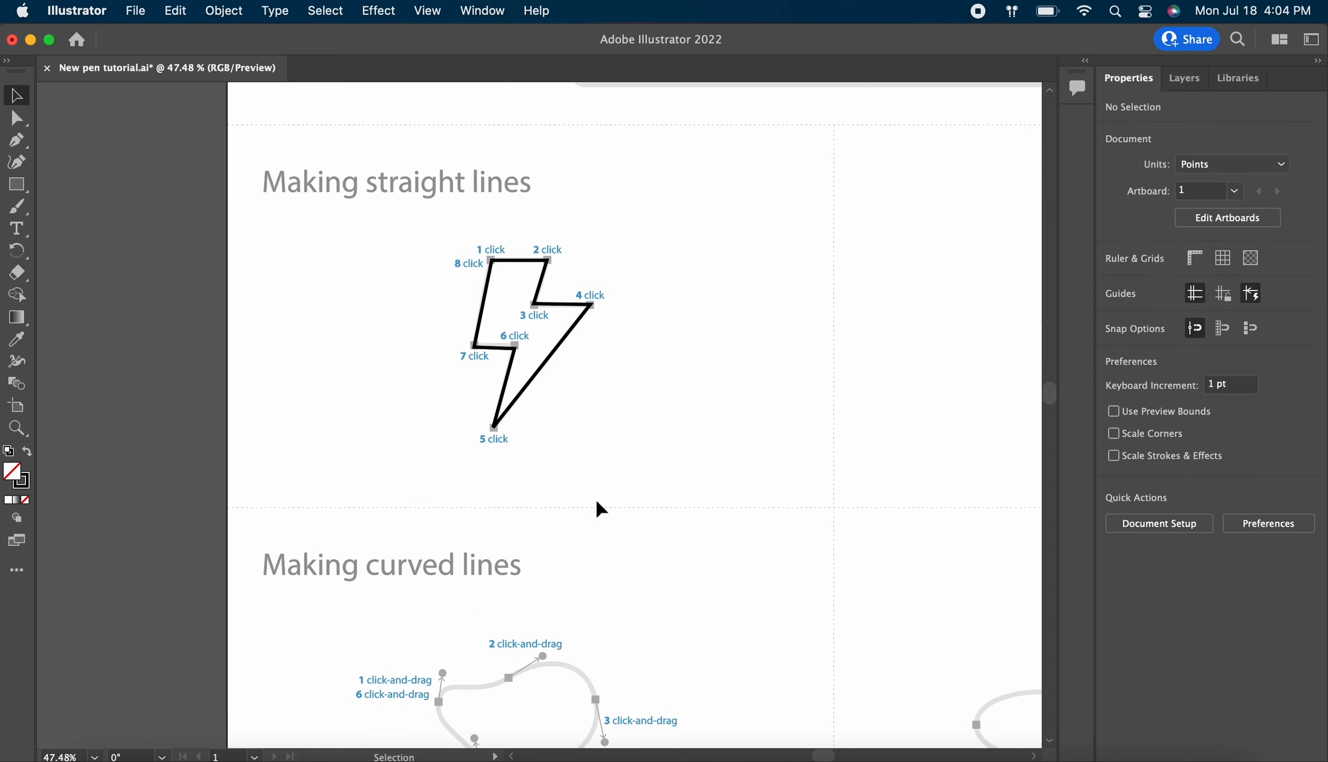
scroll(601, 508, "down", 2)
key("p")
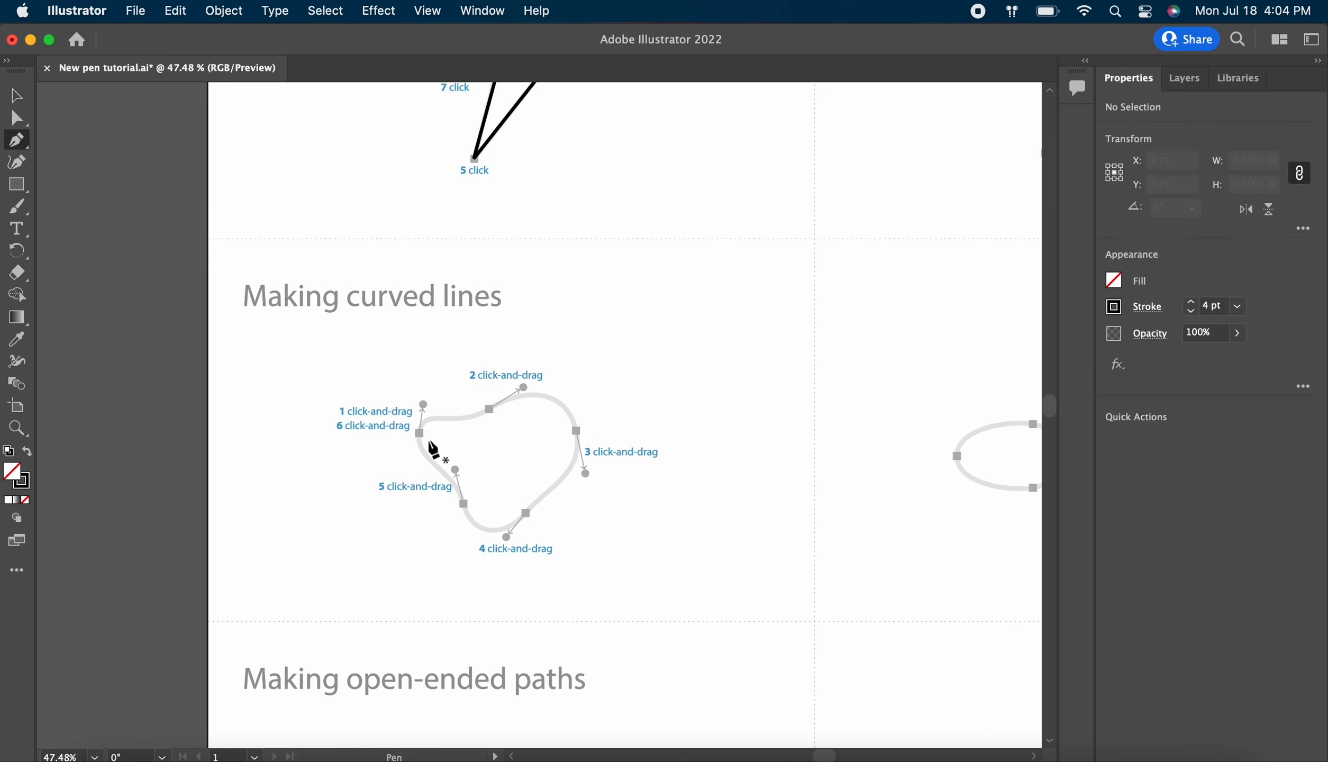
left_click_drag(419, 433, 424, 401)
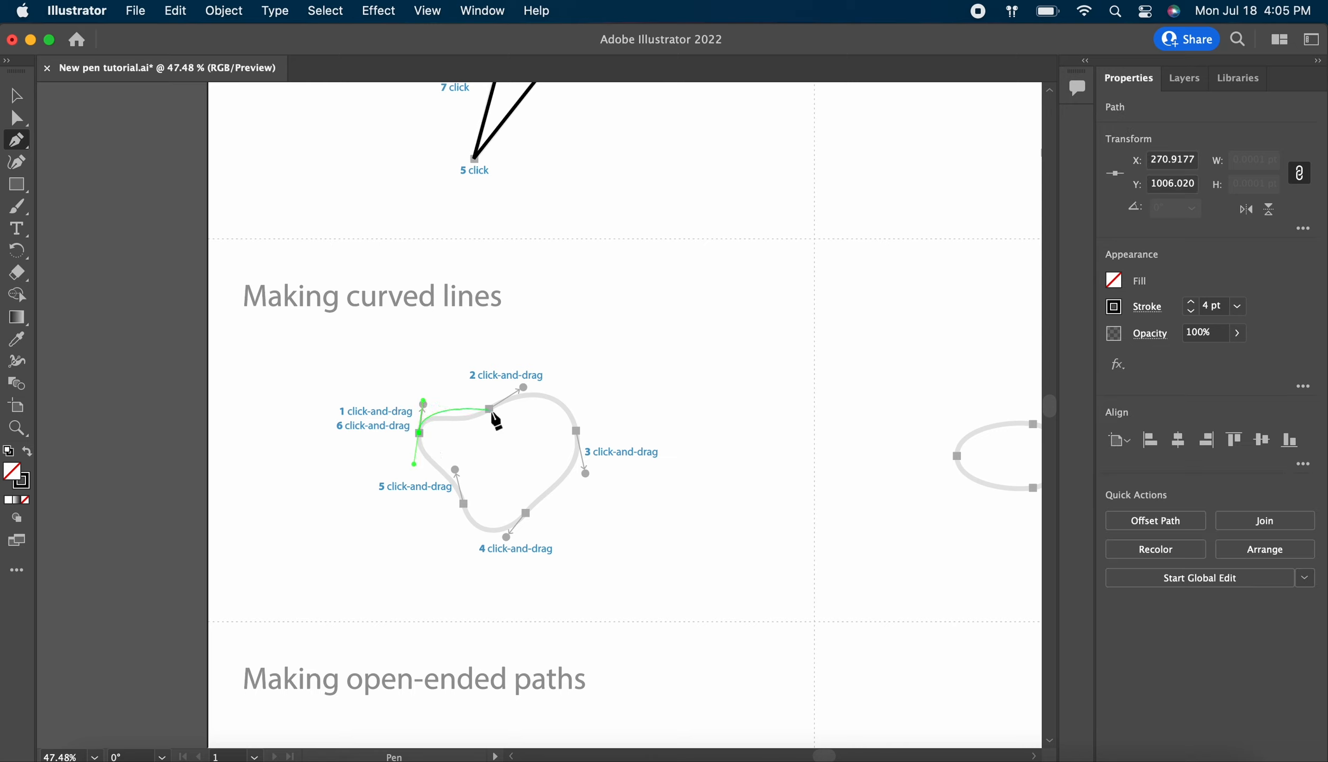
left_click_drag(488, 407, 525, 389)
left_click_drag(577, 431, 586, 473)
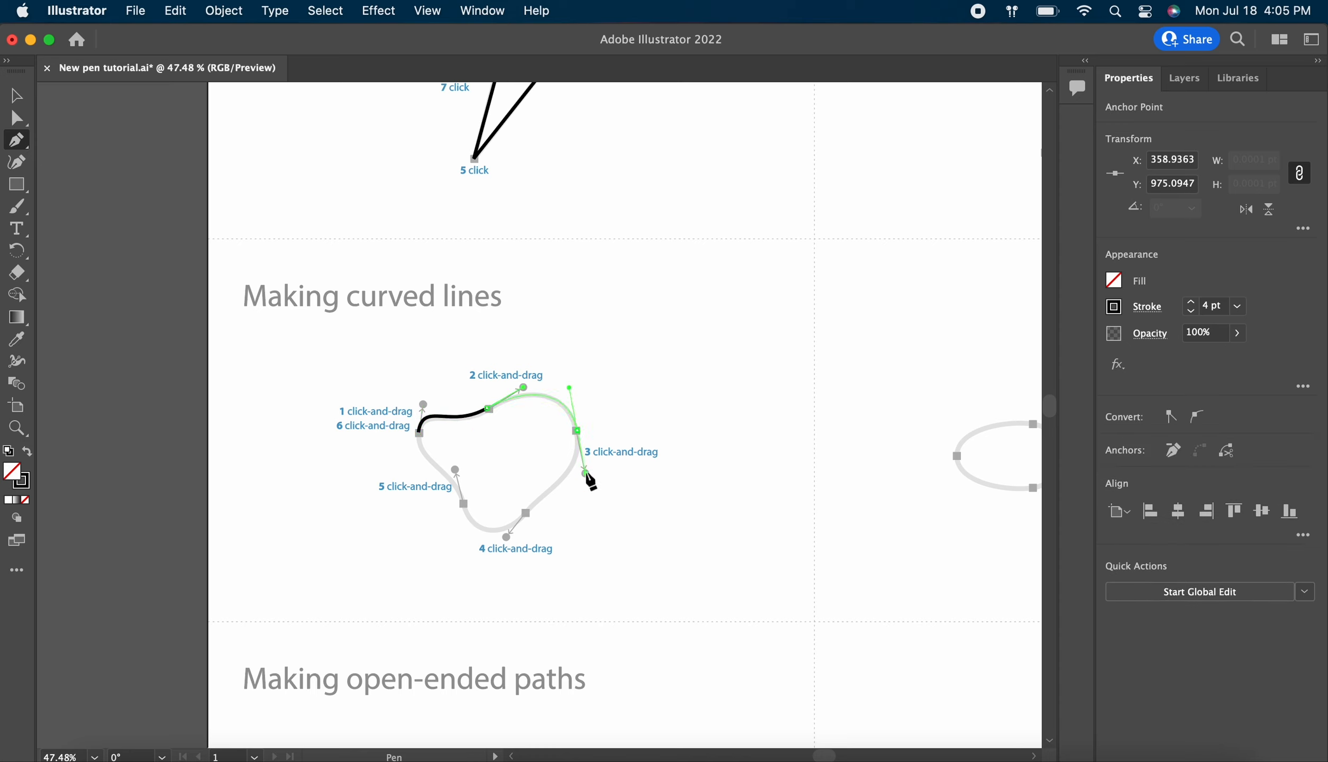
left_click_drag(525, 512, 424, 402)
key("v")
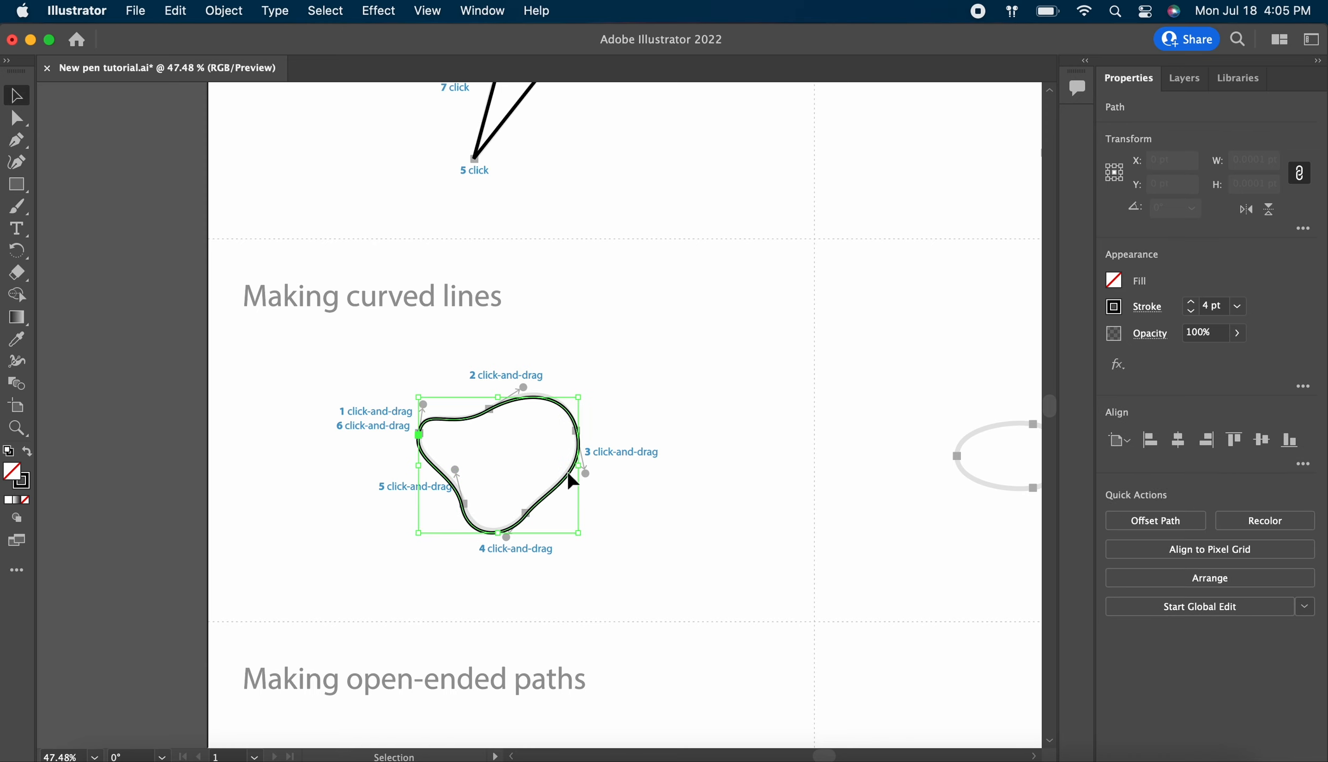
left_click(633, 474)
Trace the looping curve under "Making open-ended paths" with the Pen tool, ending it as an open path and deselecting it.
scroll(633, 474, "down", 7)
scroll(633, 474, "down", 1)
key("p")
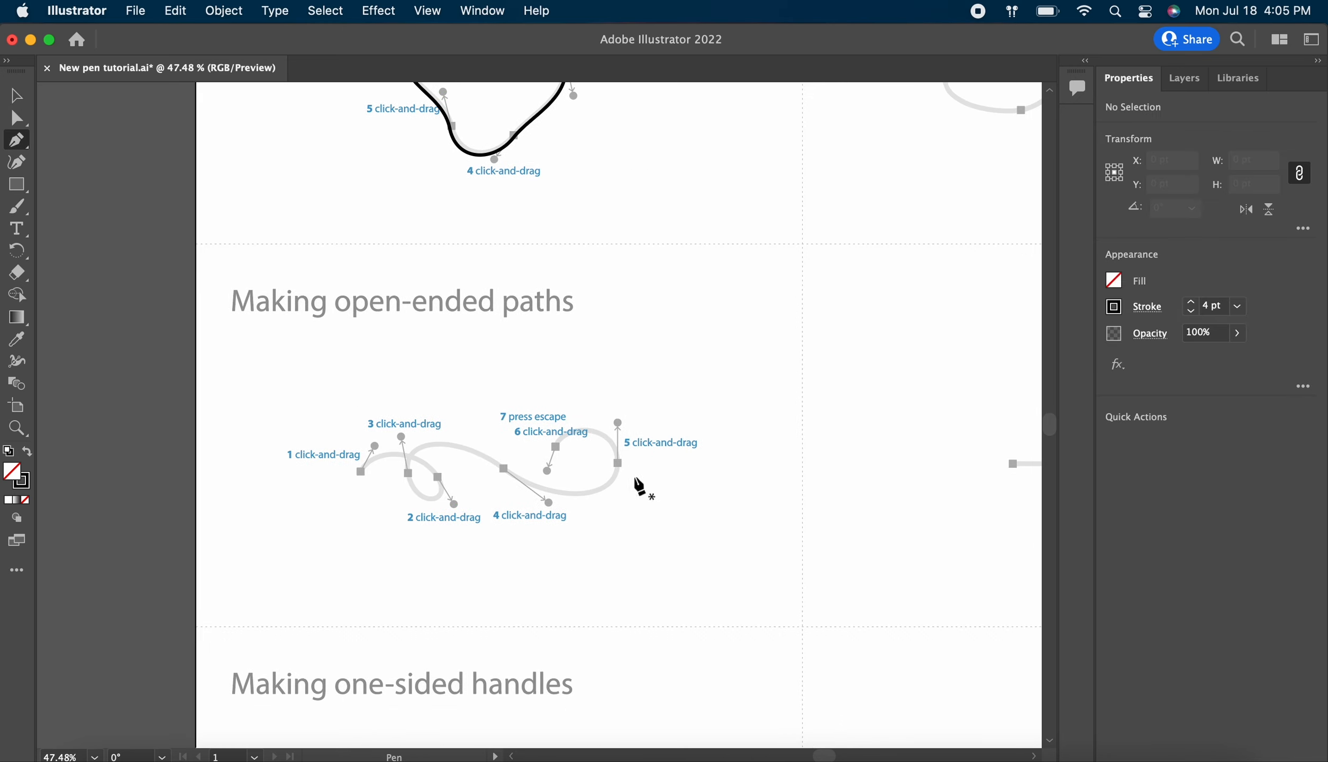
left_click_drag(360, 471, 375, 447)
left_click_drag(437, 476, 402, 435)
left_click_drag(503, 468, 548, 502)
left_click_drag(617, 463, 547, 471)
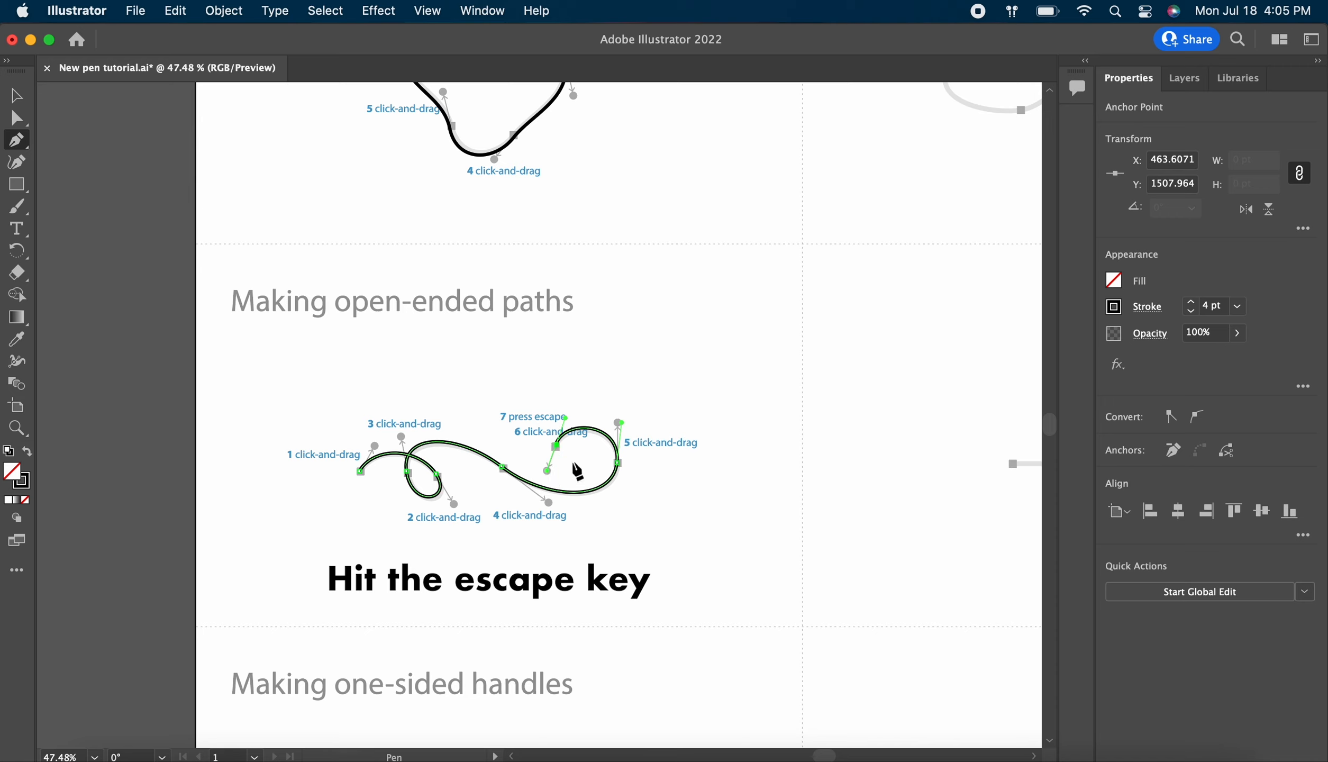
key("v")
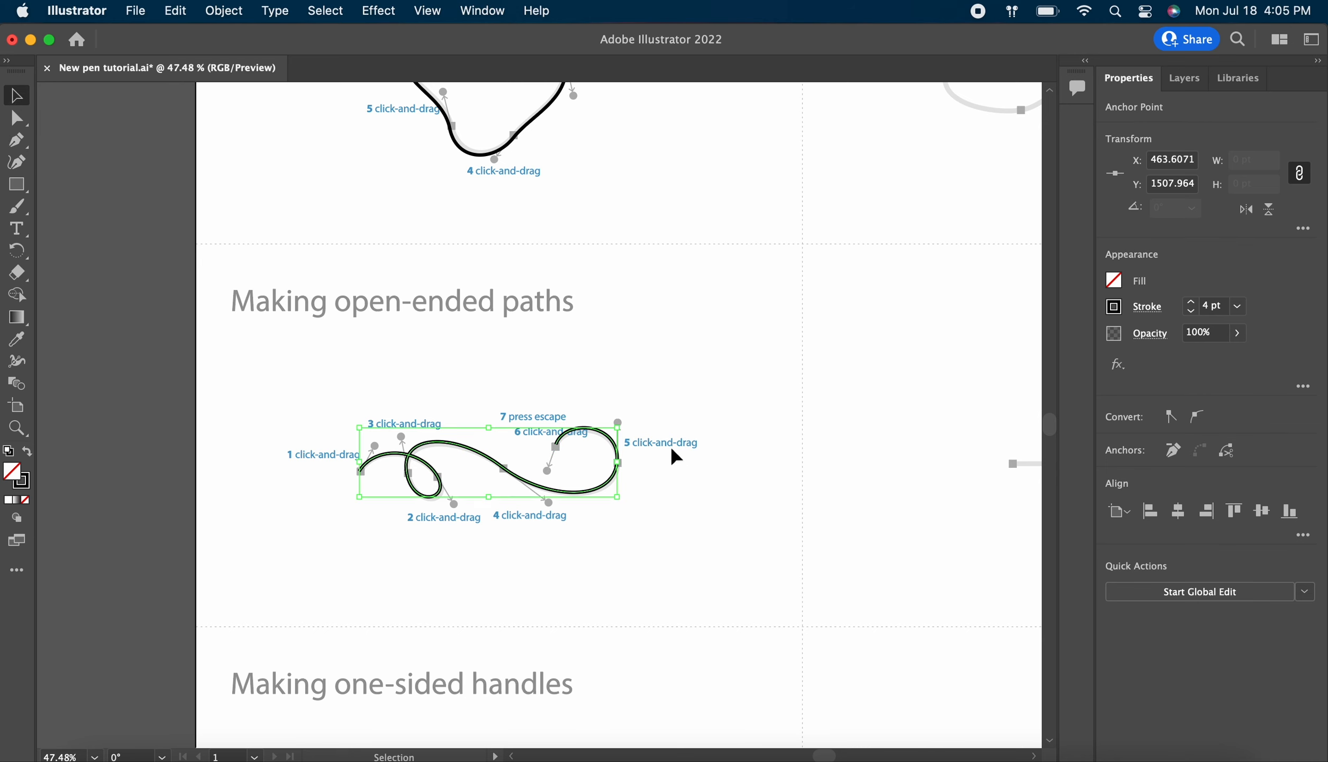
left_click(671, 445)
Trace the flag under "Making one-sided handles" with wavy top and bottom edges and straight sides, removing corner handles where indicated, and deselect it.
scroll(635, 545, "down", 10)
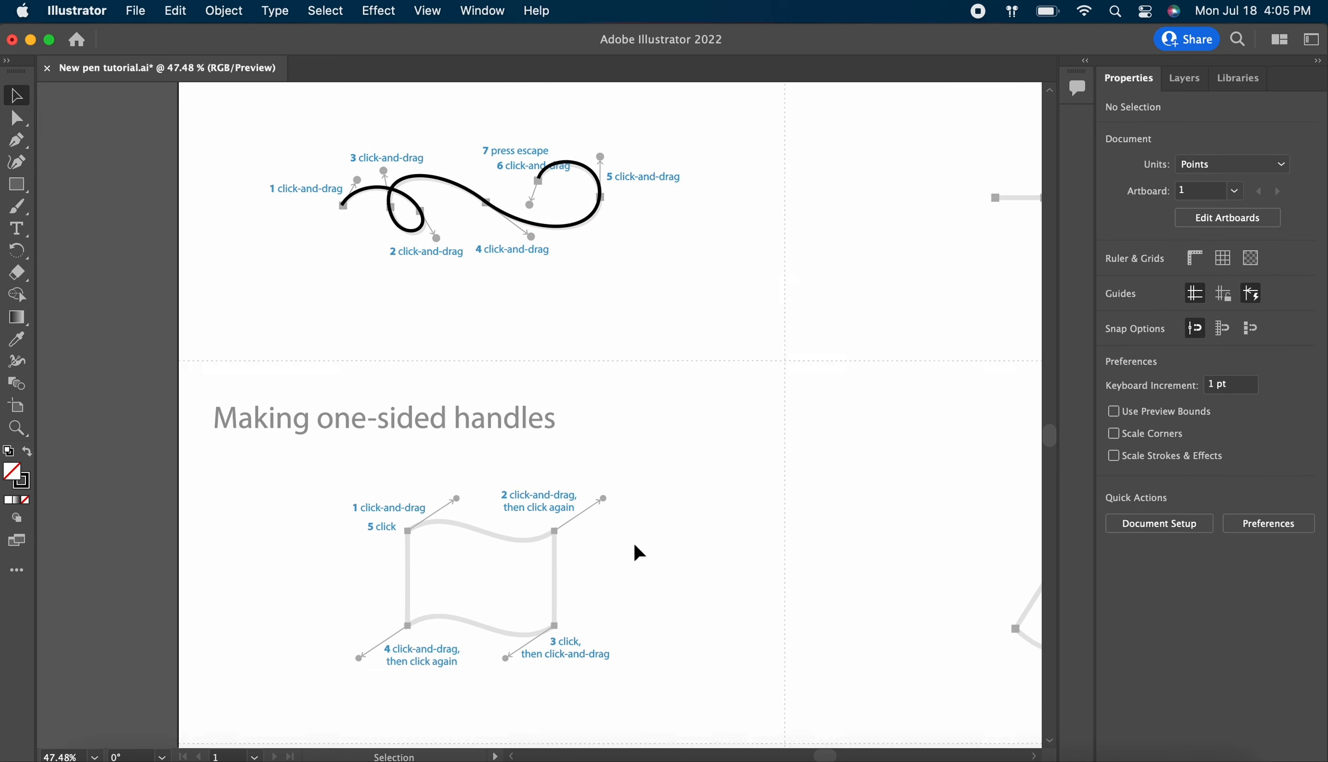
key("p")
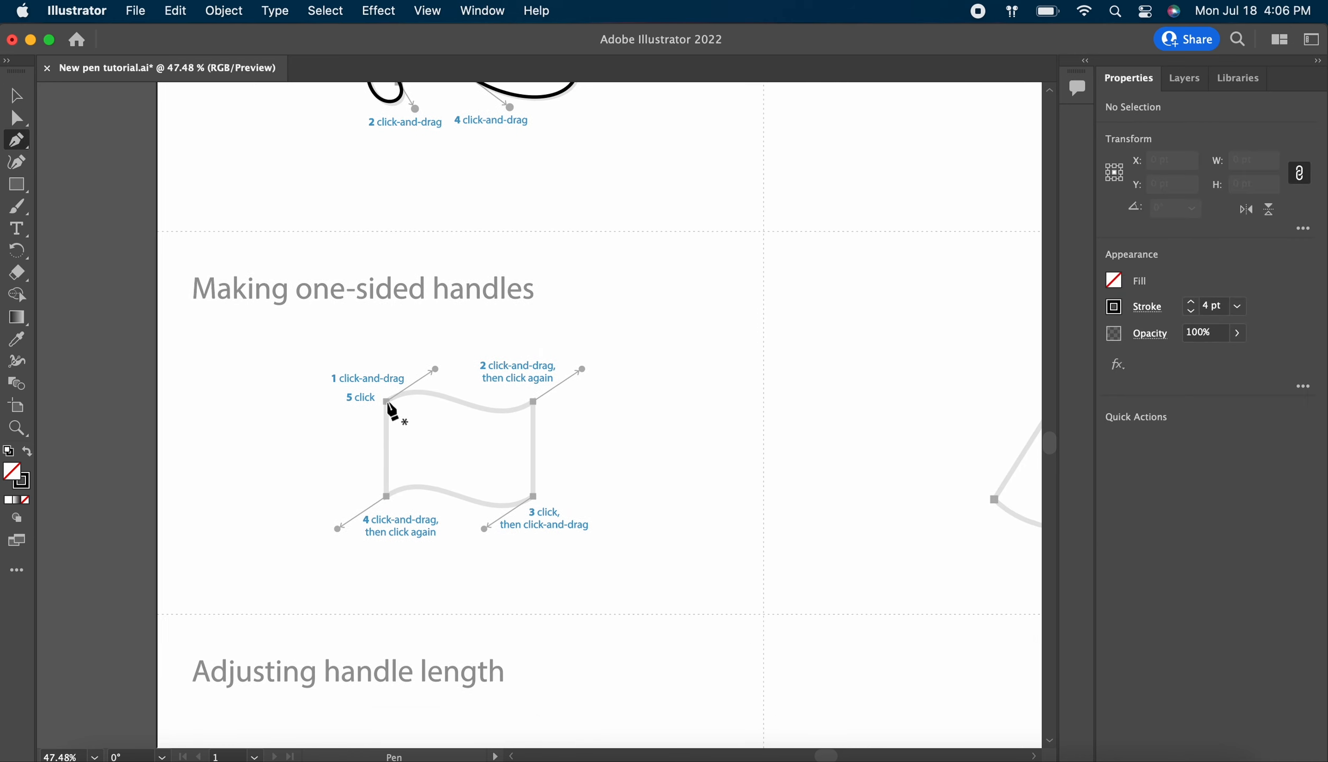
left_click_drag(387, 402, 435, 369)
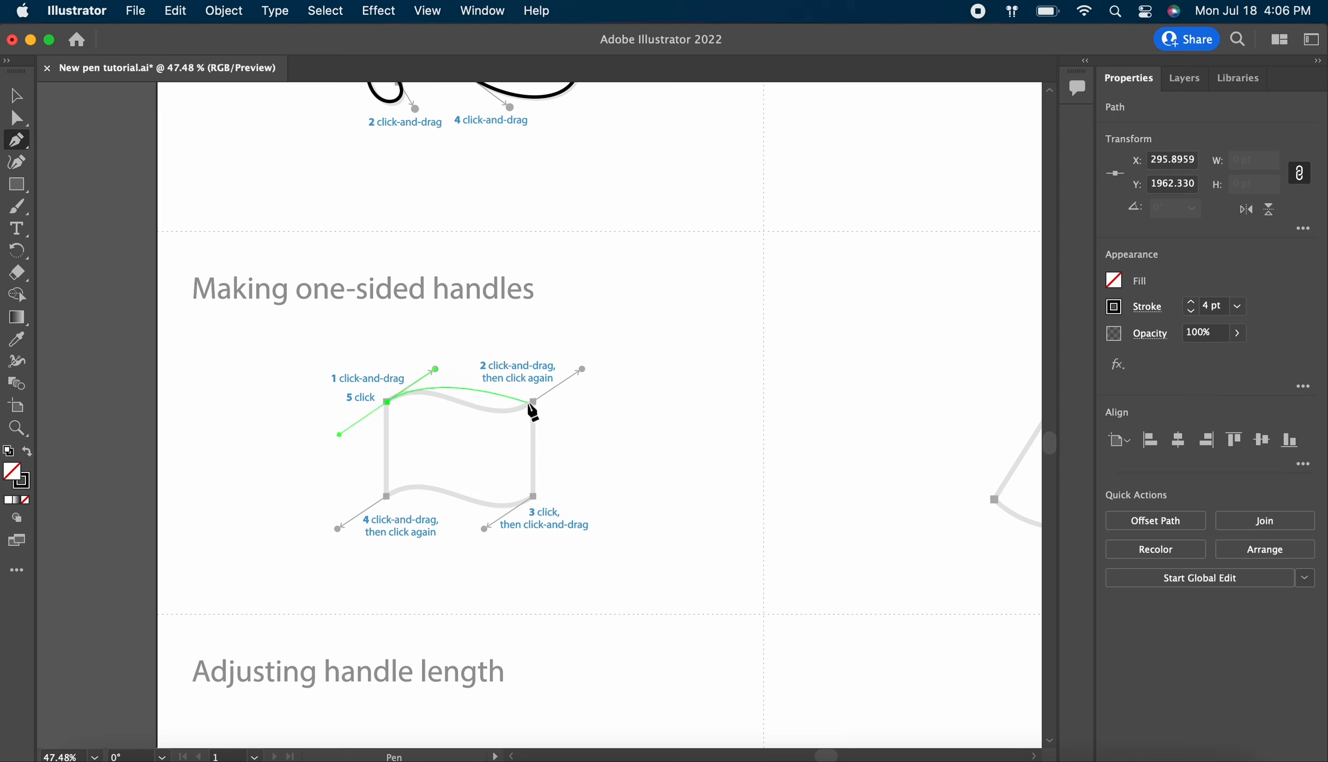
left_click_drag(534, 400, 582, 369)
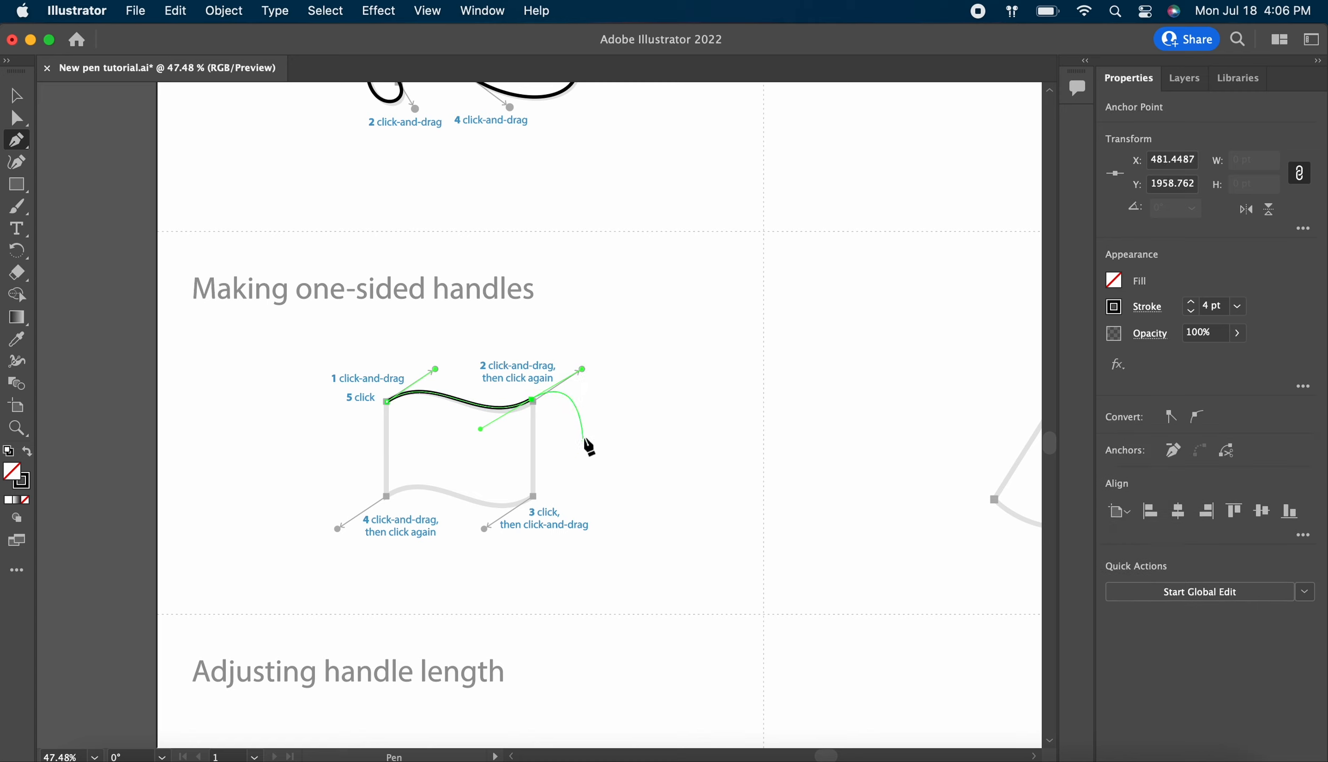
left_click(532, 400)
left_click(533, 495)
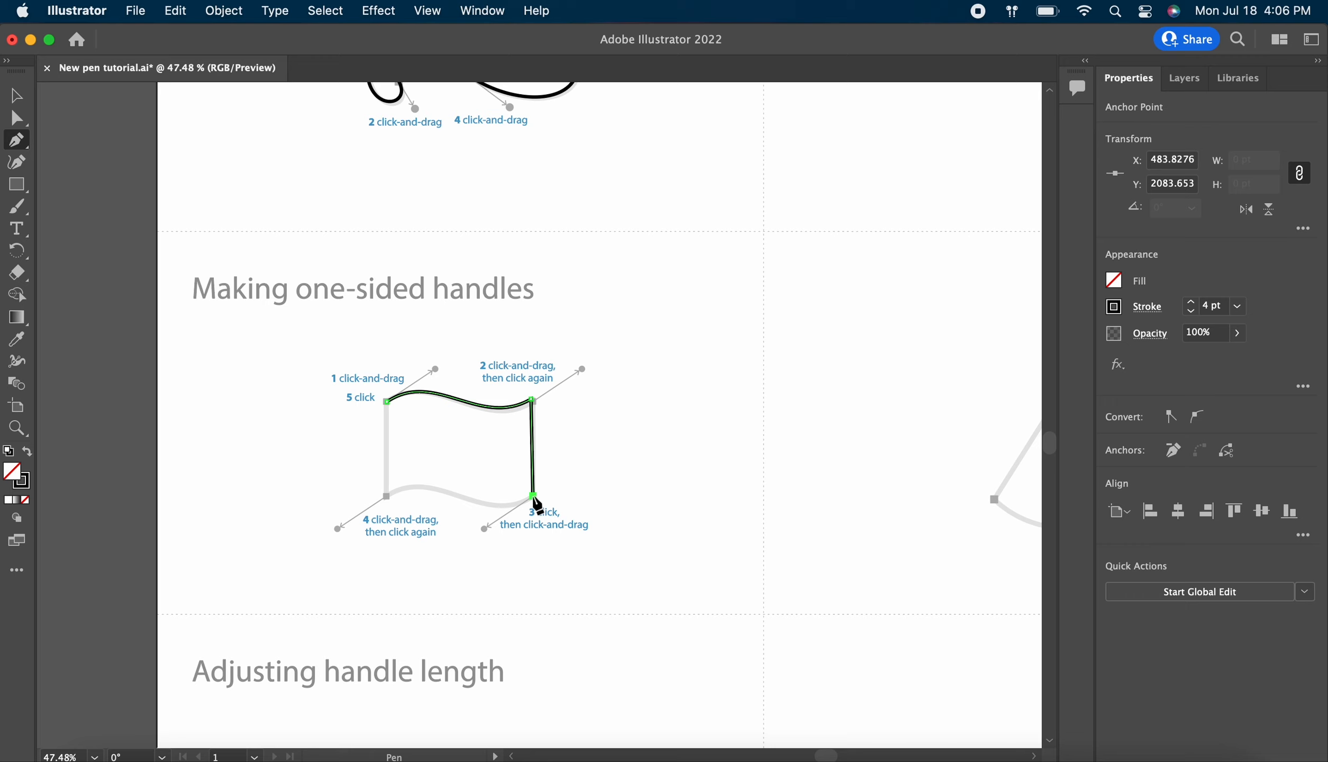
left_click_drag(533, 497, 485, 535)
left_click_drag(387, 496, 338, 529)
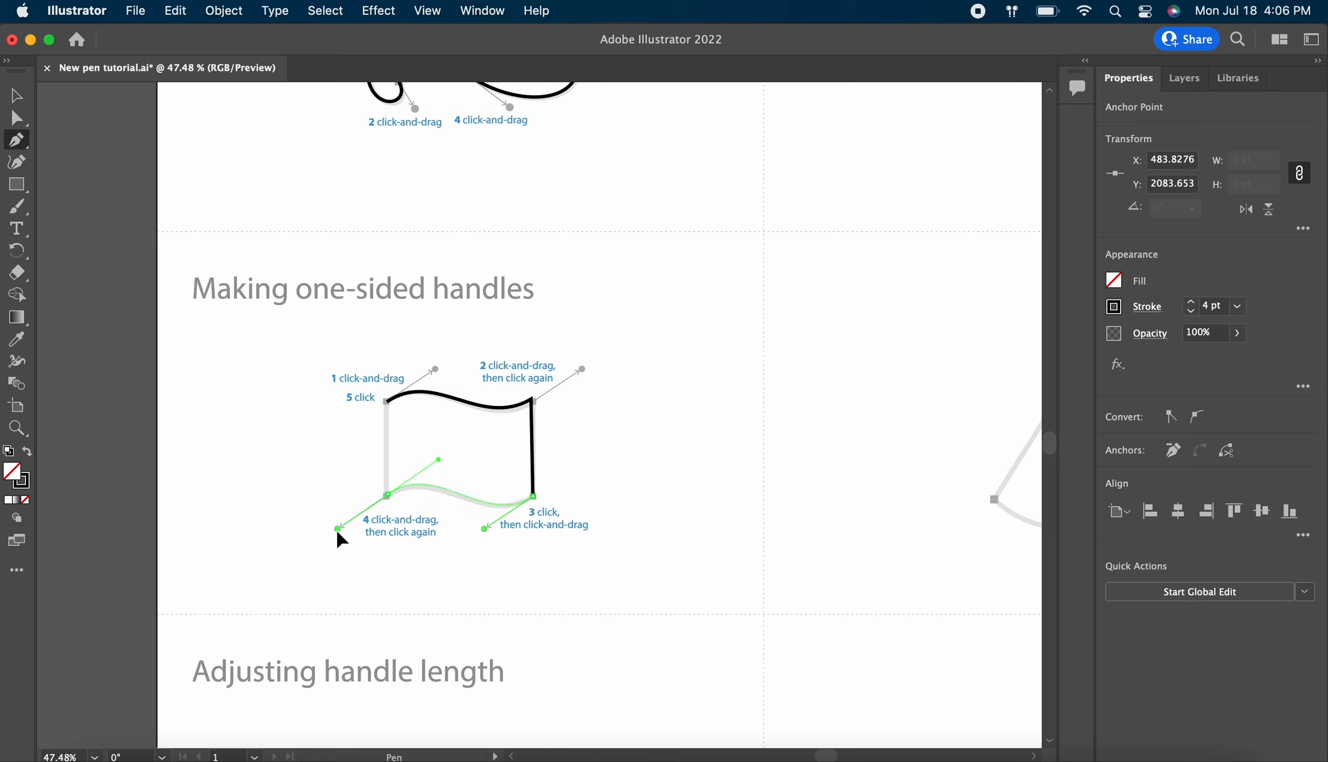
left_click(388, 495)
left_click(387, 402)
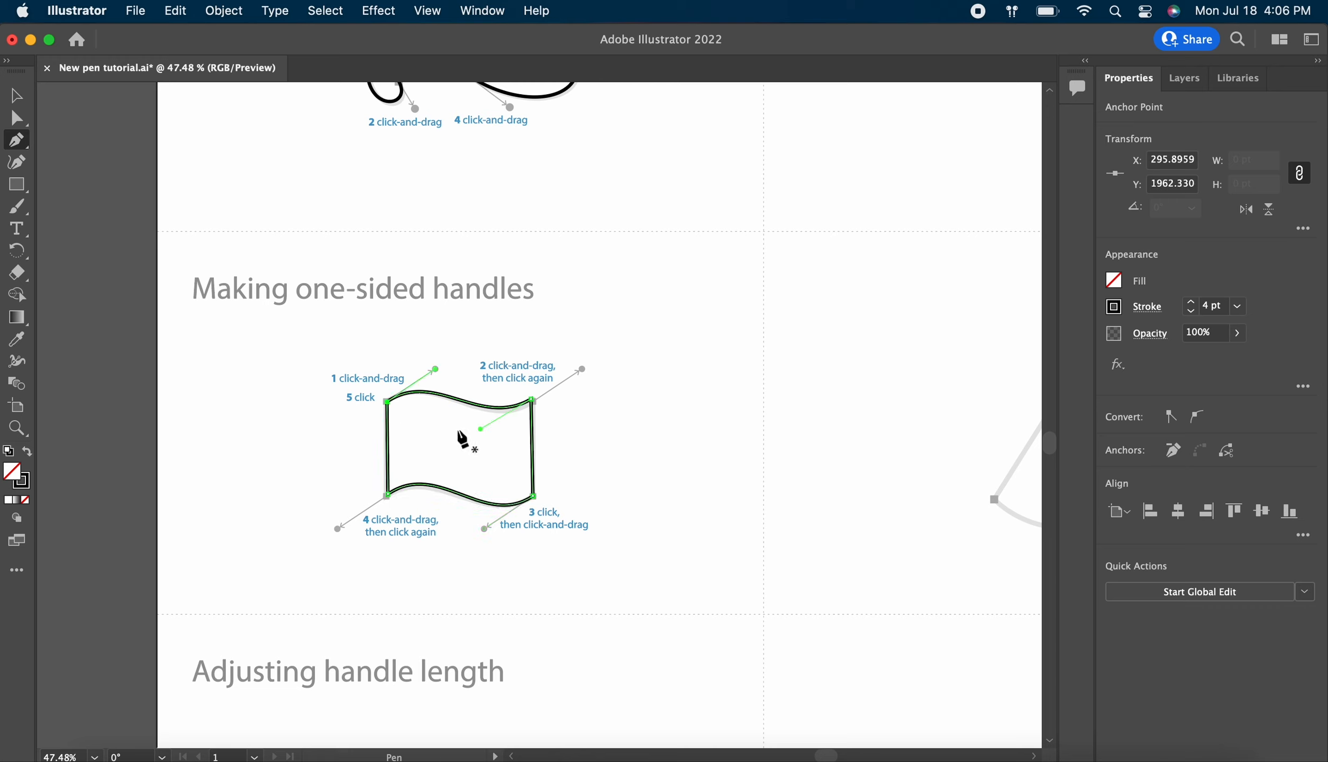
key("v")
left_click(575, 441)
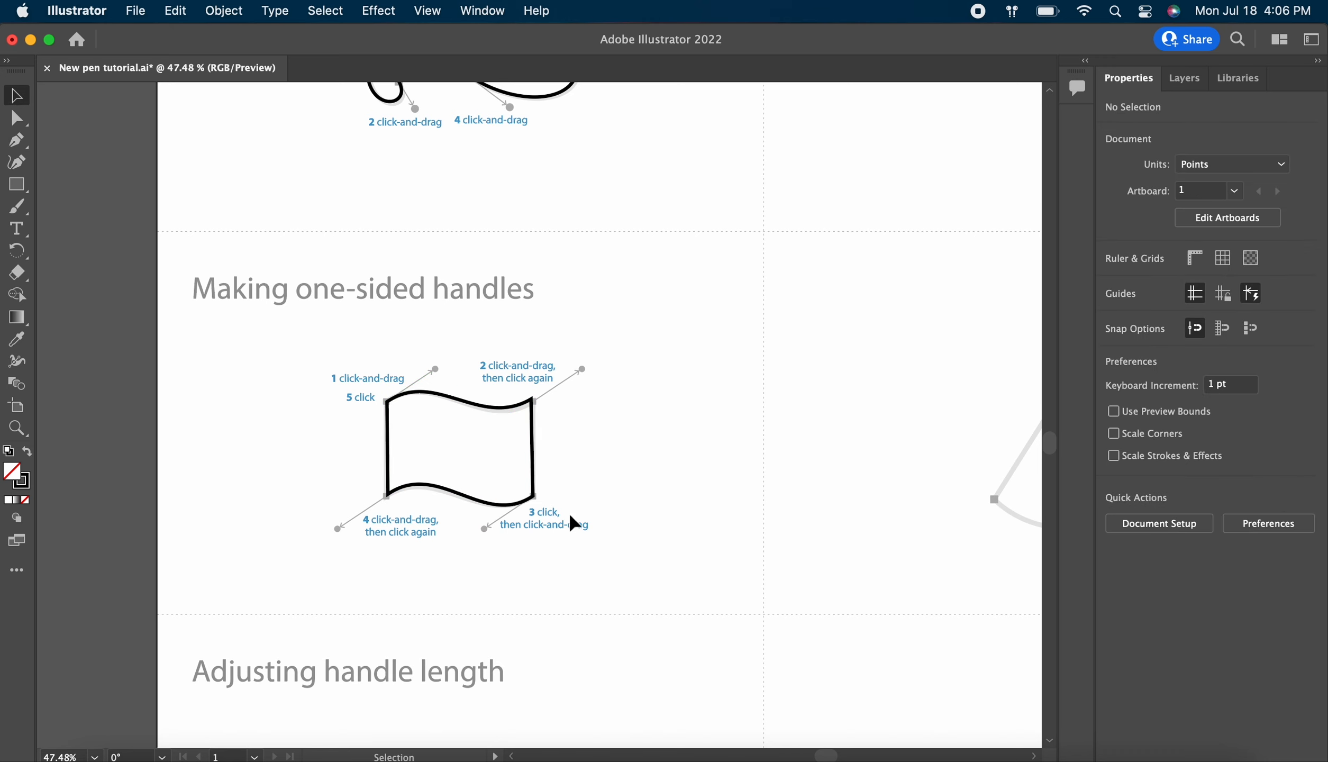
Trace the crescent's rounded left end and inner curve under "Adjusting handle length" with the Pen tool, matching handle lengths to guides 1 to 4.
scroll(573, 524, "down", 10)
scroll(574, 524, "down", 2)
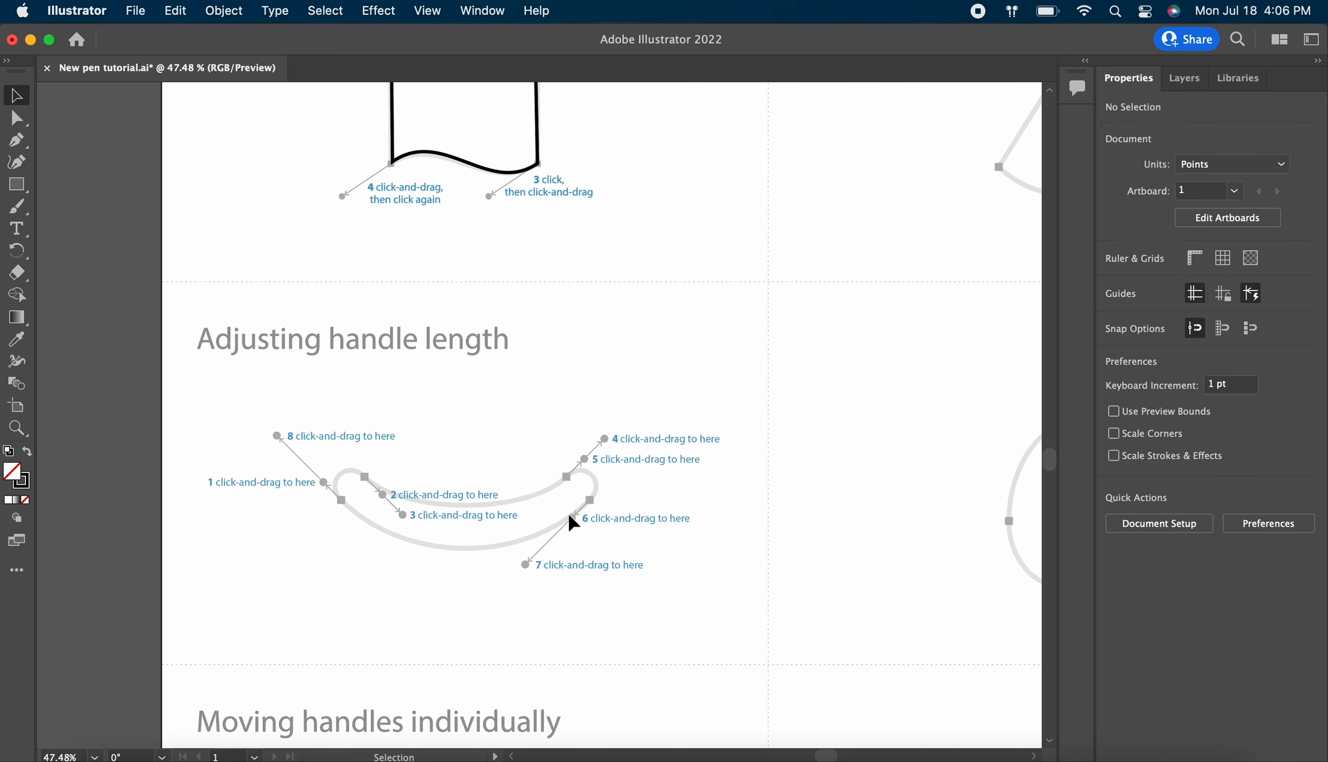
key("p")
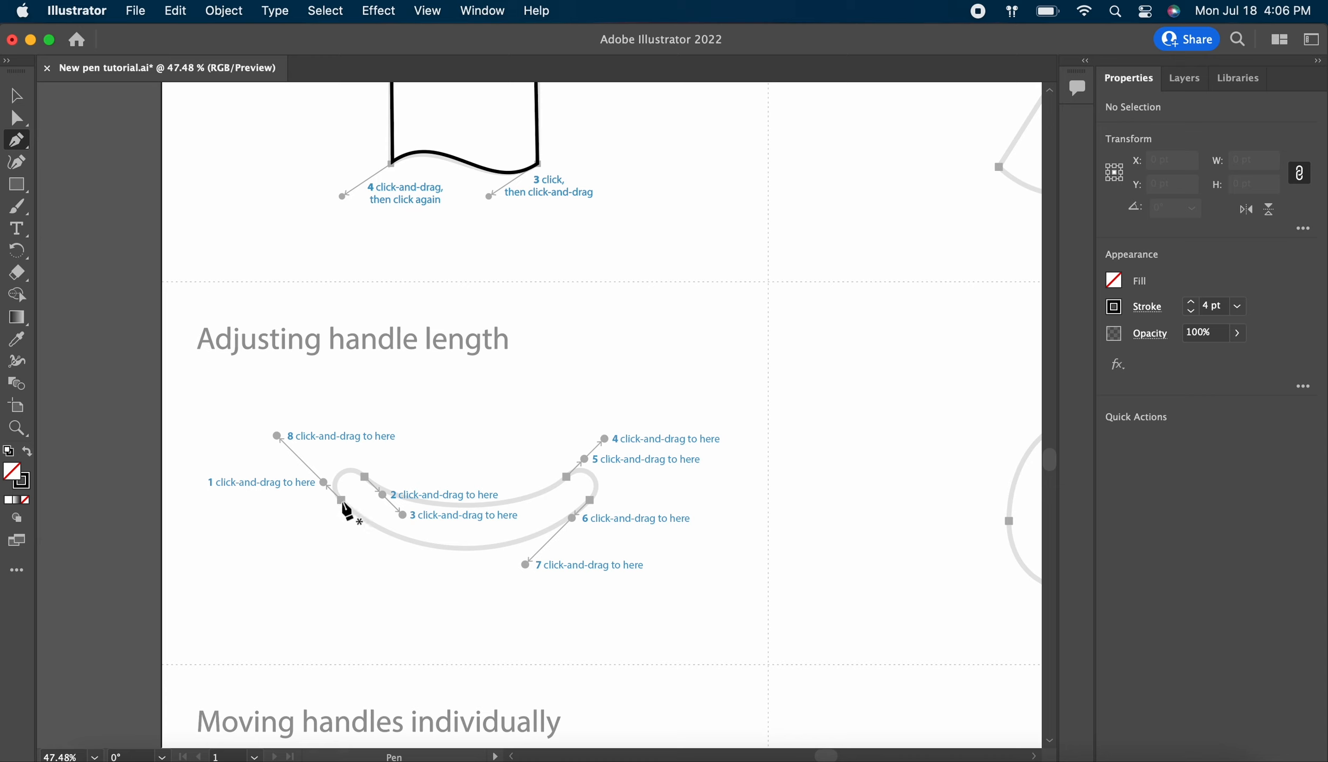
mouse_move(339, 503)
left_mouse_down()
mouse_move(325, 483)
mouse_move(373, 485)
mouse_move(404, 516)
left_mouse_up()
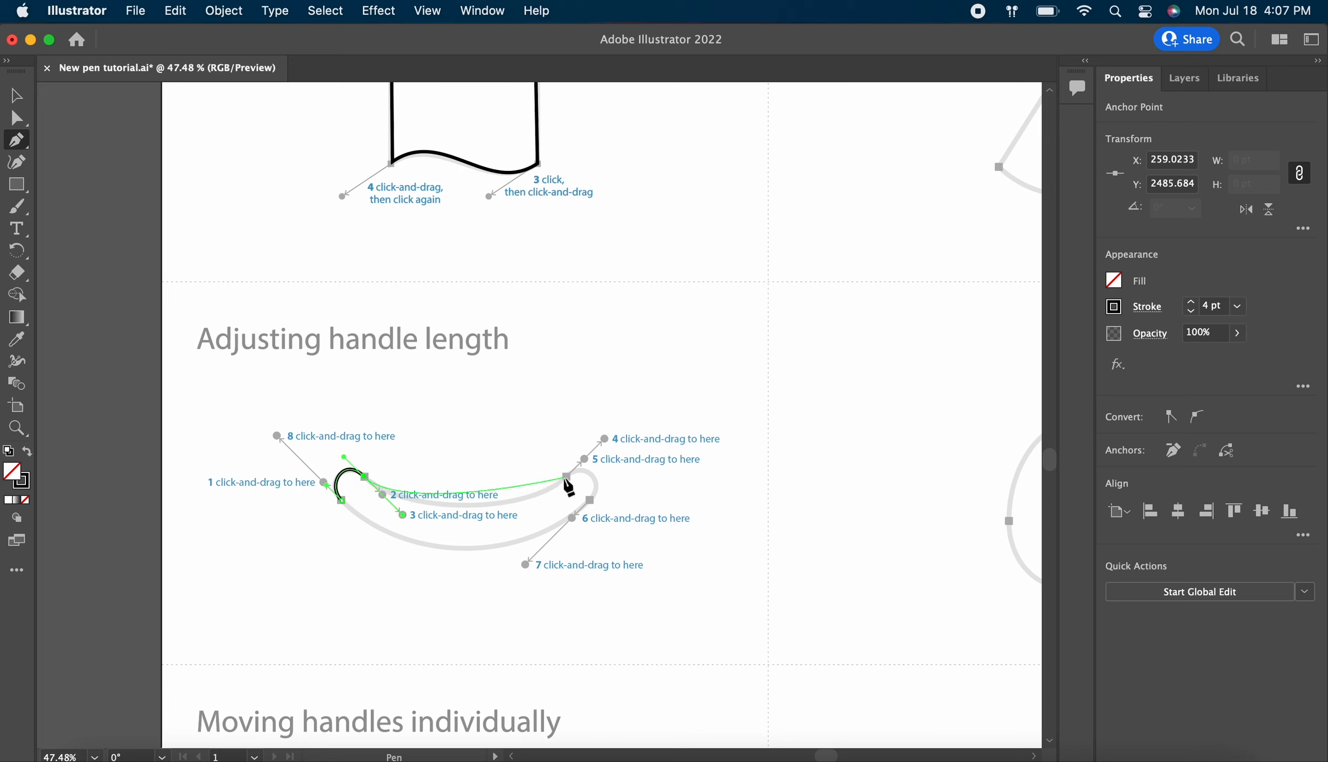
left_click_drag(566, 477, 607, 442)
Redo the crescent's rounded right end with handle lengths matching guides 5 to 7, and draw the outer curve back to the start, closing the path.
left_click_drag(590, 499, 574, 520)
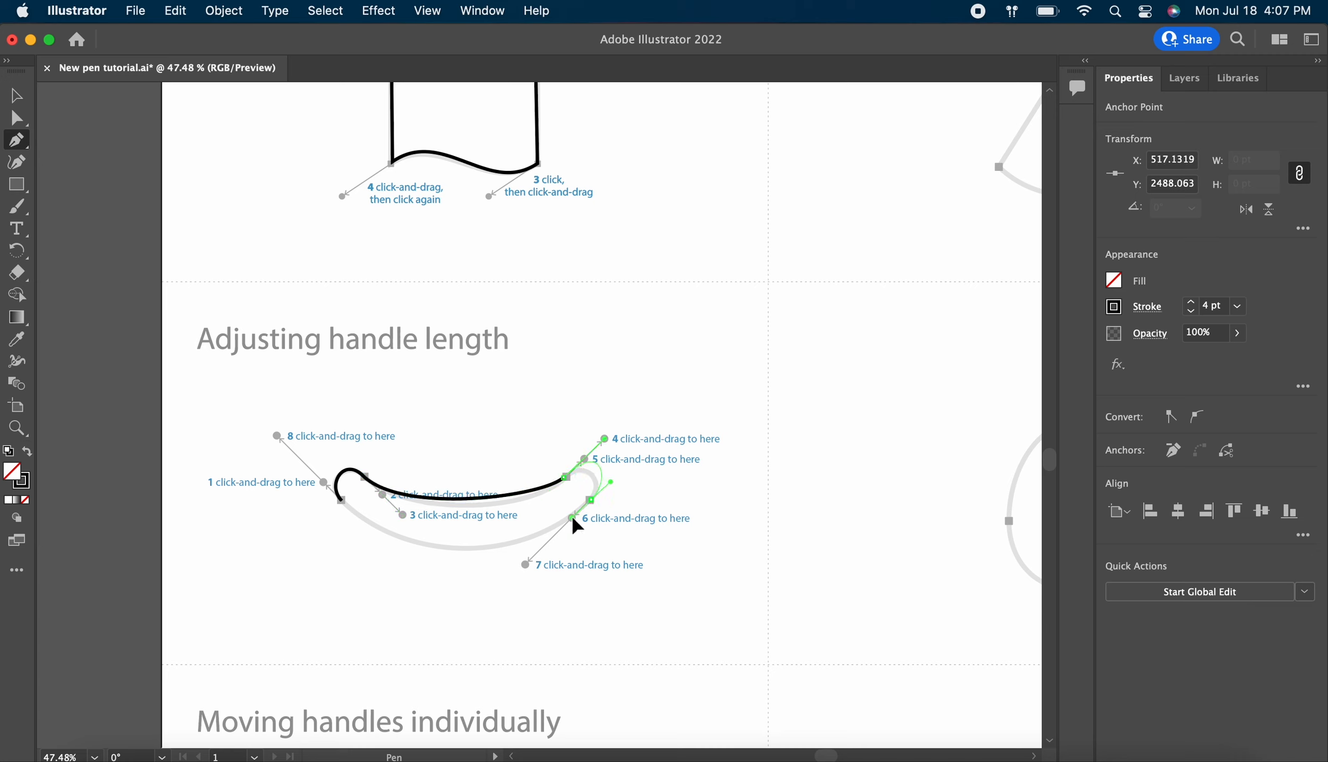
key("super+z")
key("super+z")
left_click_drag(566, 477, 526, 566)
left_click_drag(342, 499, 274, 433)
key("v")
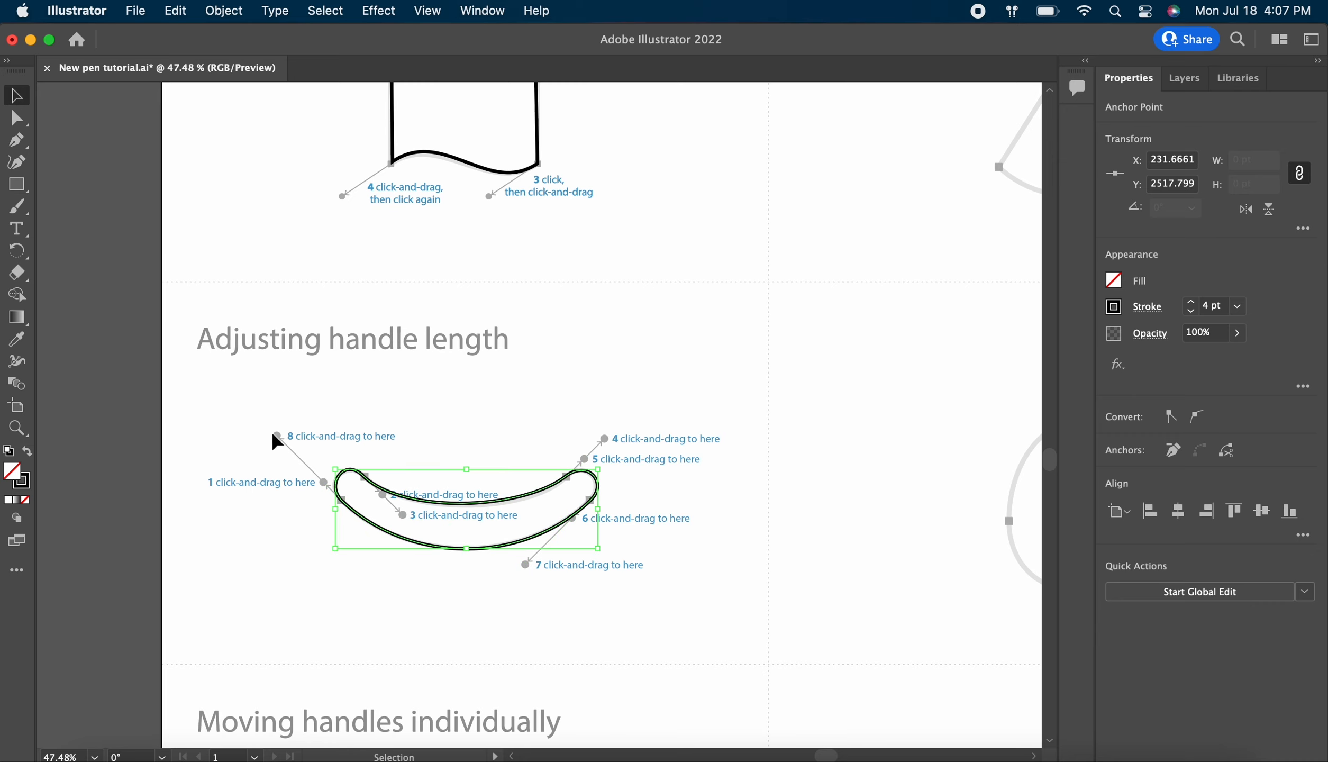
left_click(474, 423)
left_click_drag(589, 500, 591, 503)
left_click(592, 506)
Trace the heart's left lobe under "Moving handles individually" with the Pen tool, swinging only the notch anchor's outgoing handle up to guide 3.
scroll(625, 571, "down", 1)
scroll(625, 571, "down", 6)
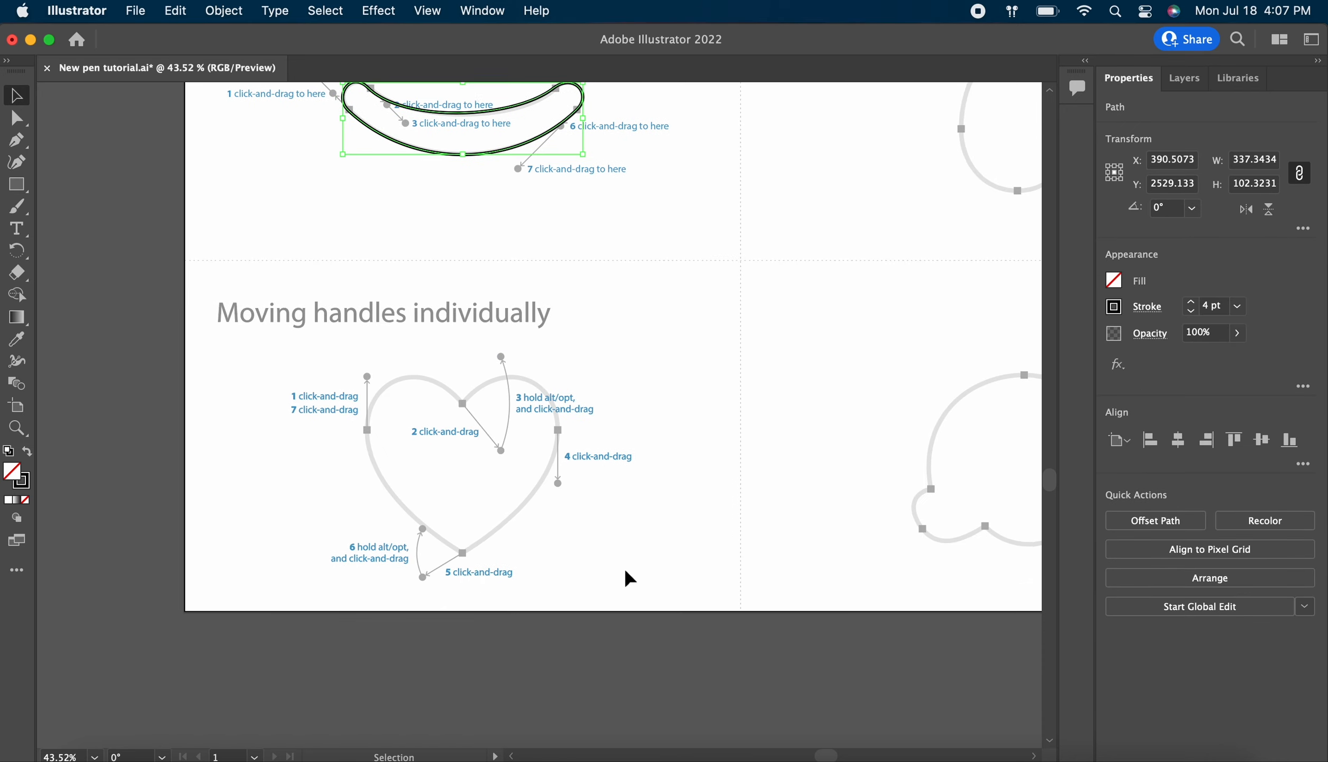
key("p")
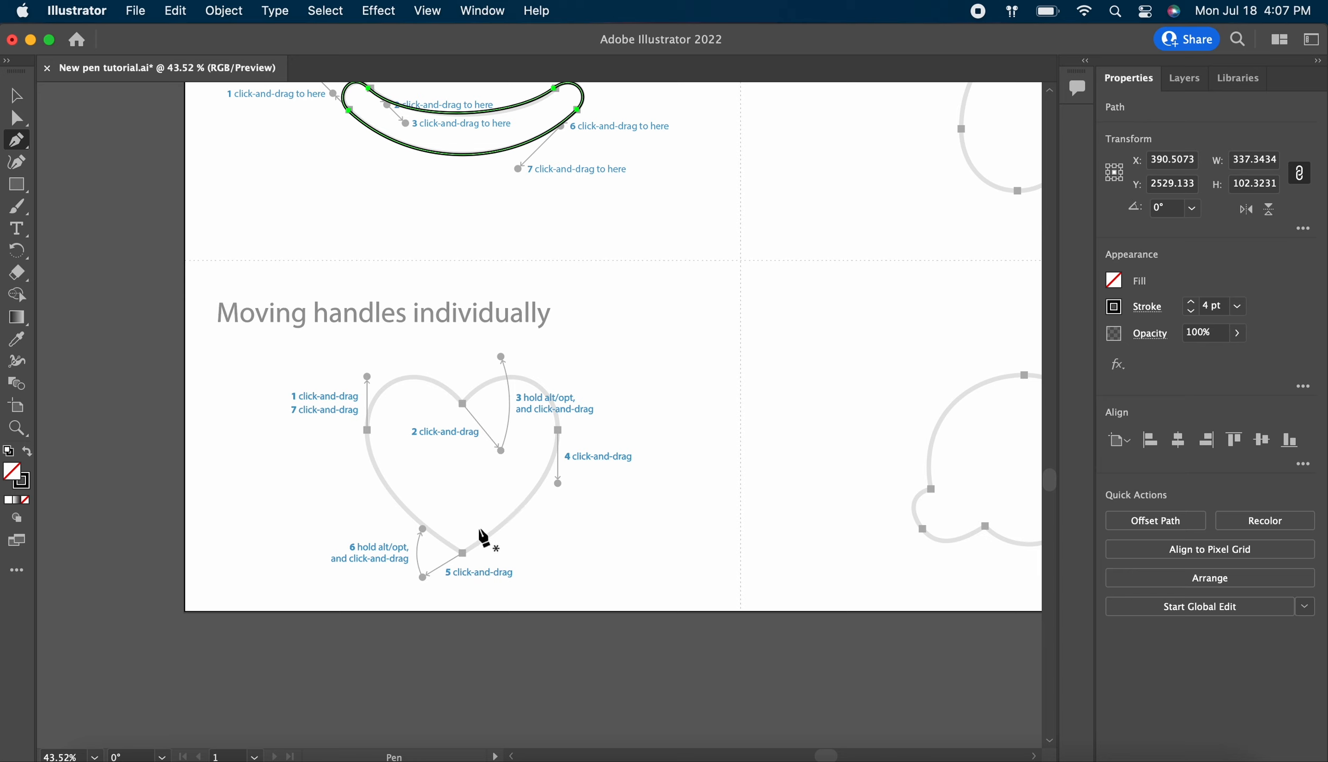
left_click_drag(367, 430, 367, 377)
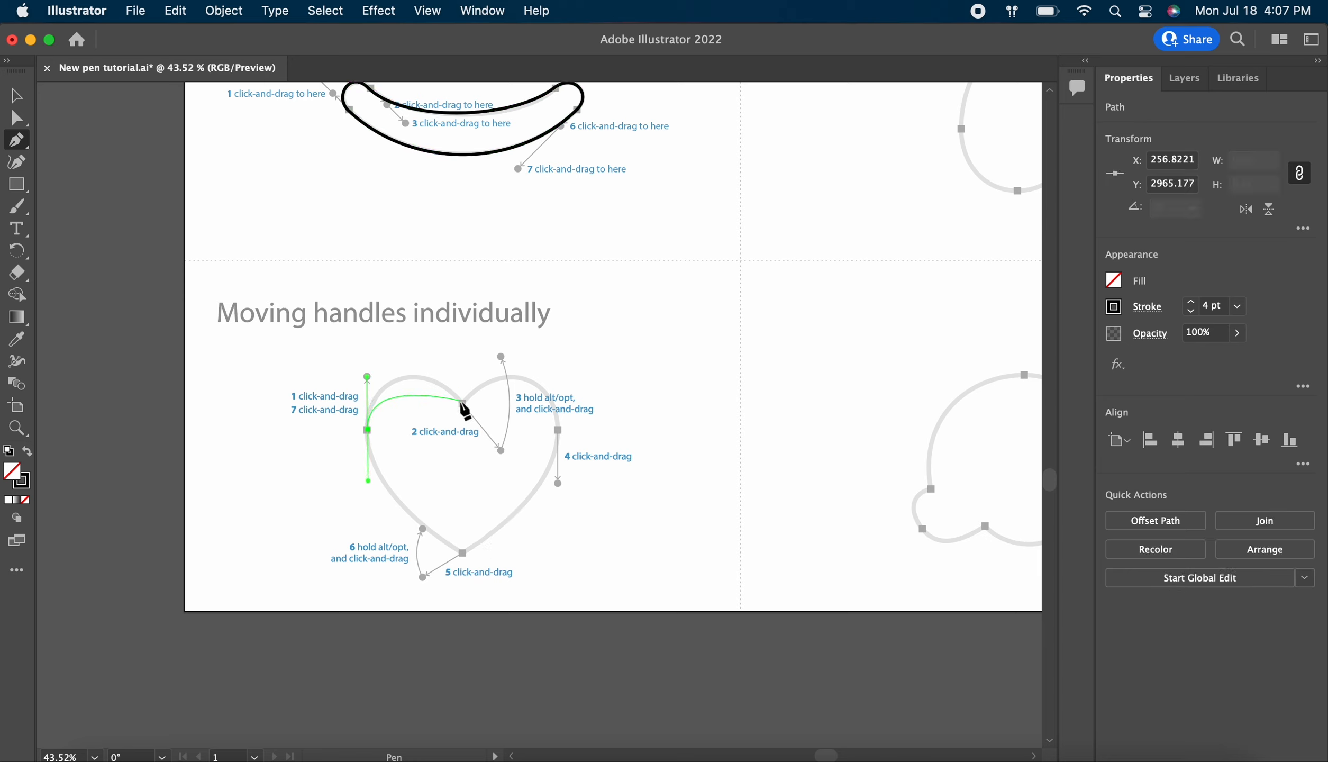
left_click_drag(462, 402, 501, 450)
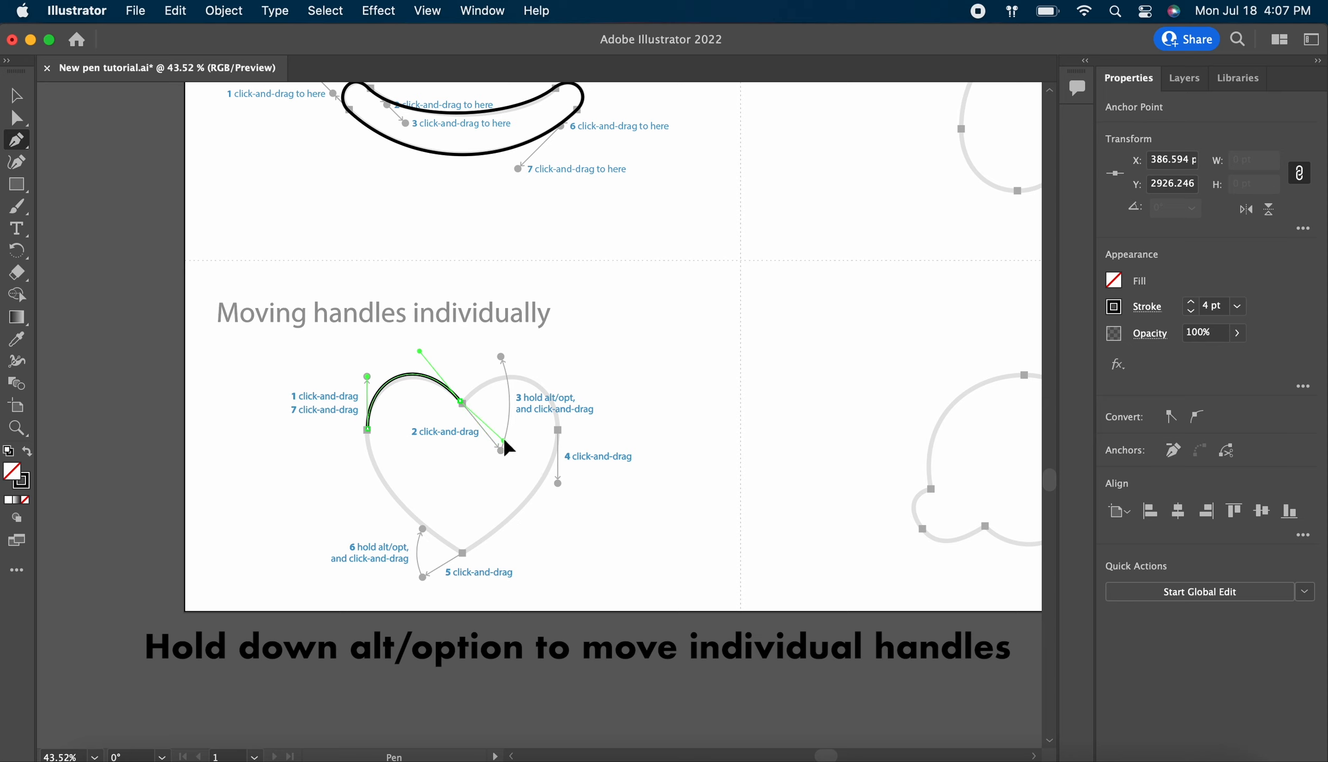
left_click_drag(518, 395, 500, 357)
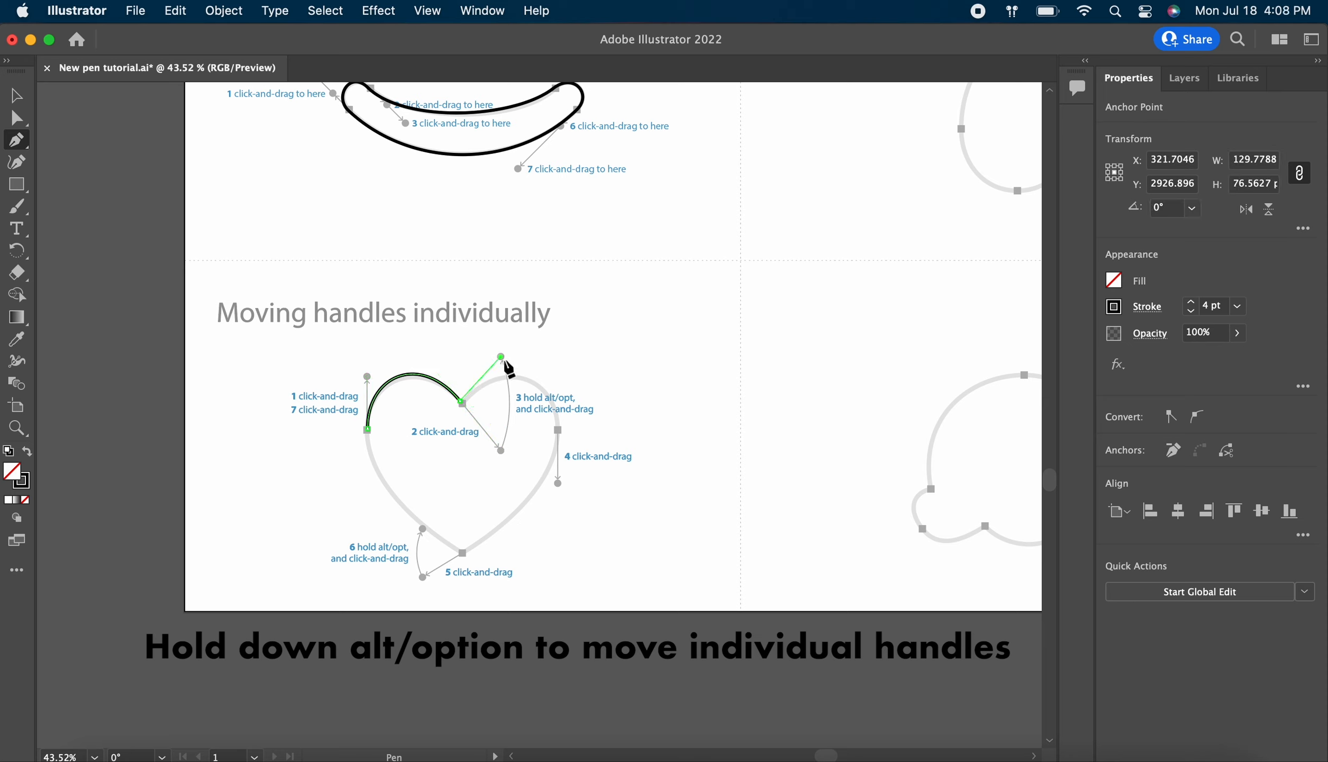
Trace the heart's right lobe and pointed tip with an independently moved handle, close the path at its starting anchor, and deselect it.
left_click_drag(558, 430, 558, 482)
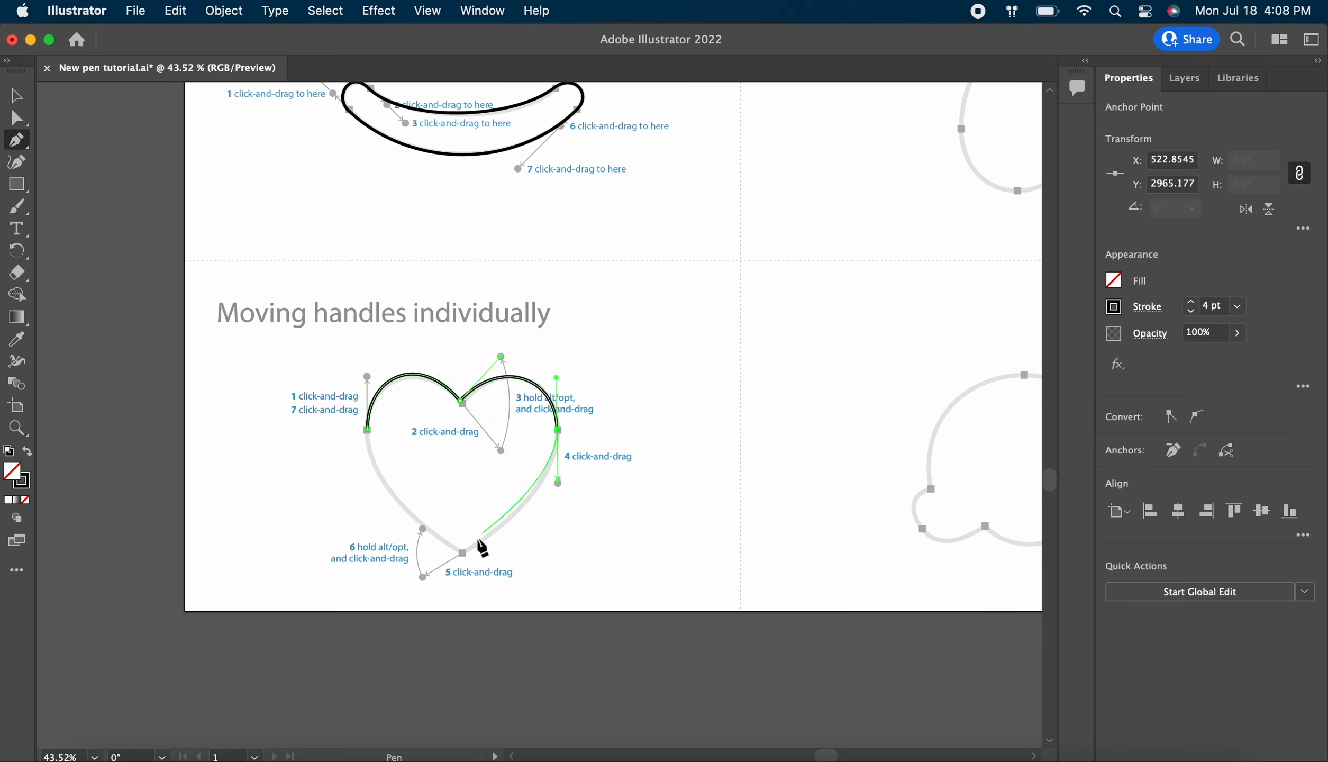
left_click_drag(463, 554, 422, 528)
left_click_drag(367, 430, 367, 377)
key("v")
left_click(560, 454)
mouse_move(558, 454)
left_mouse_down()
mouse_move(712, 408)
mouse_move(556, 456)
left_mouse_up()
left_click(653, 477)
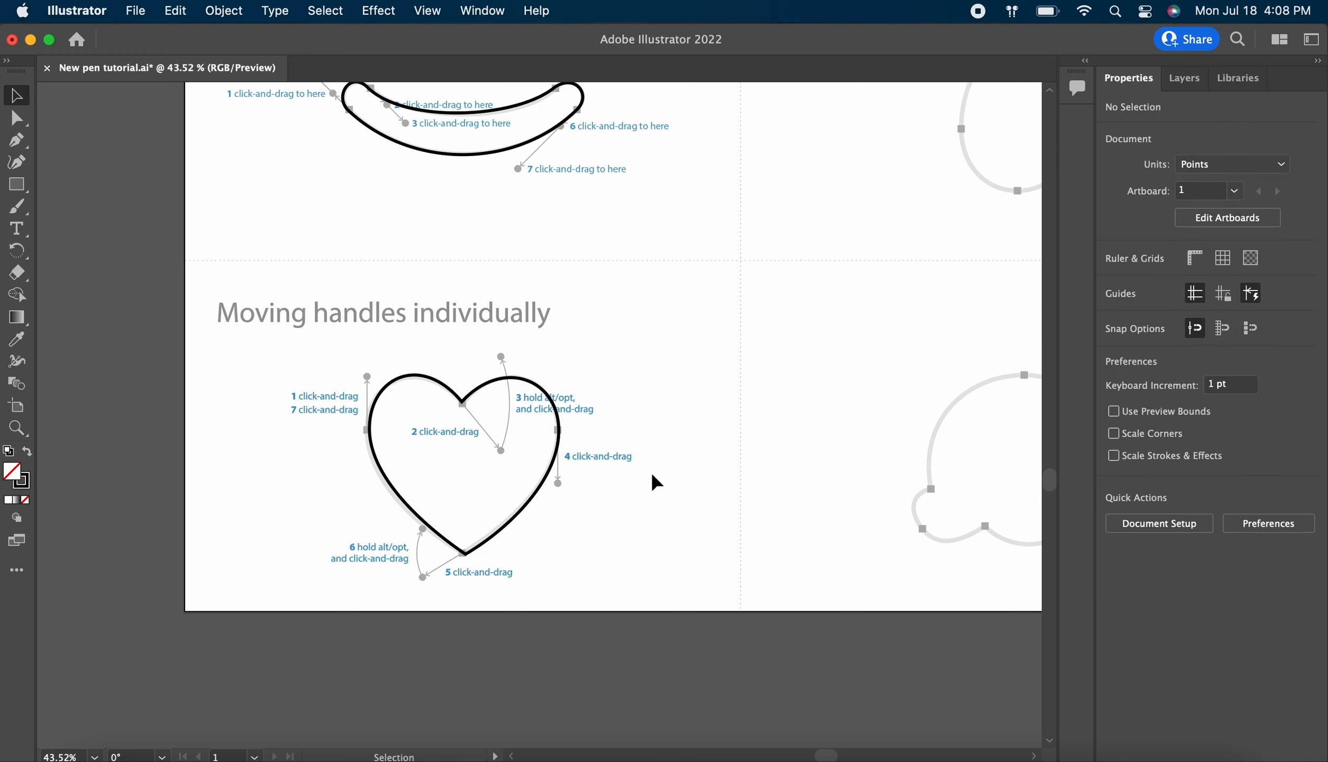
key("super+0")
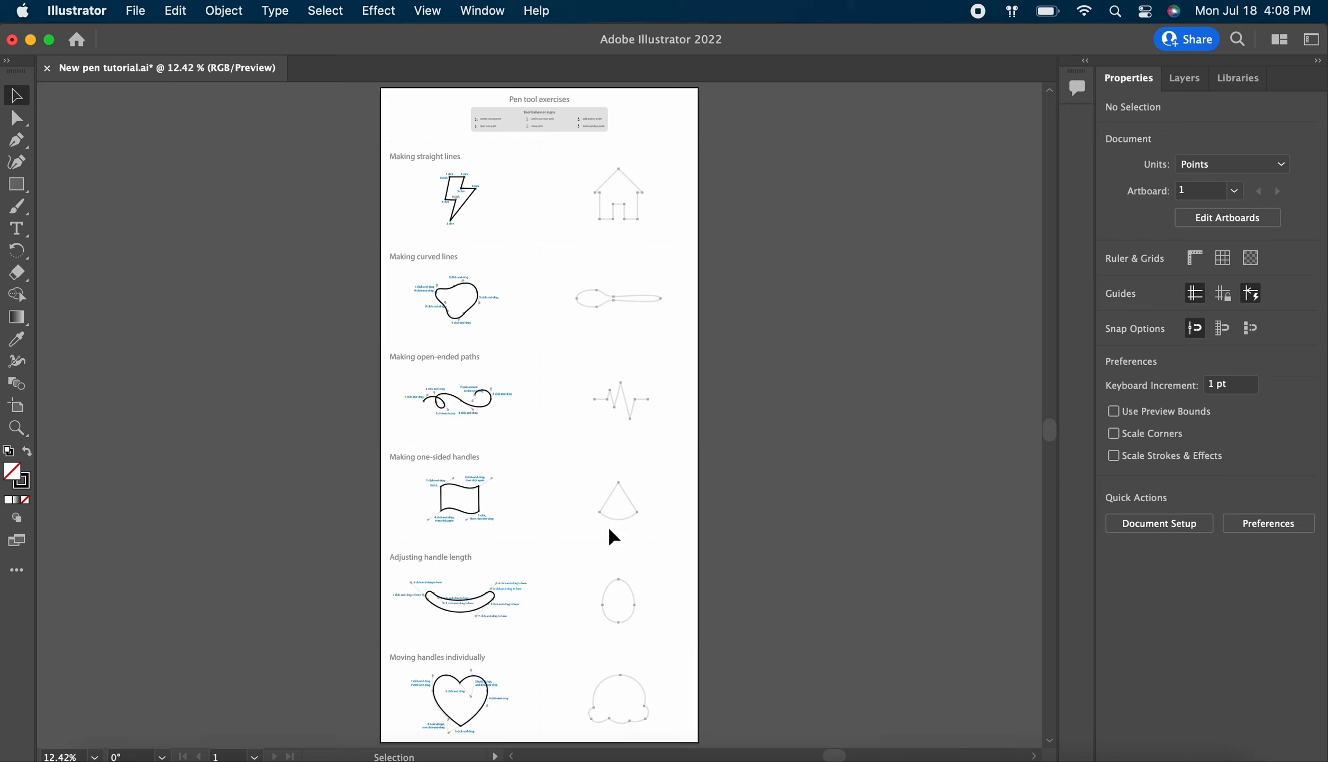